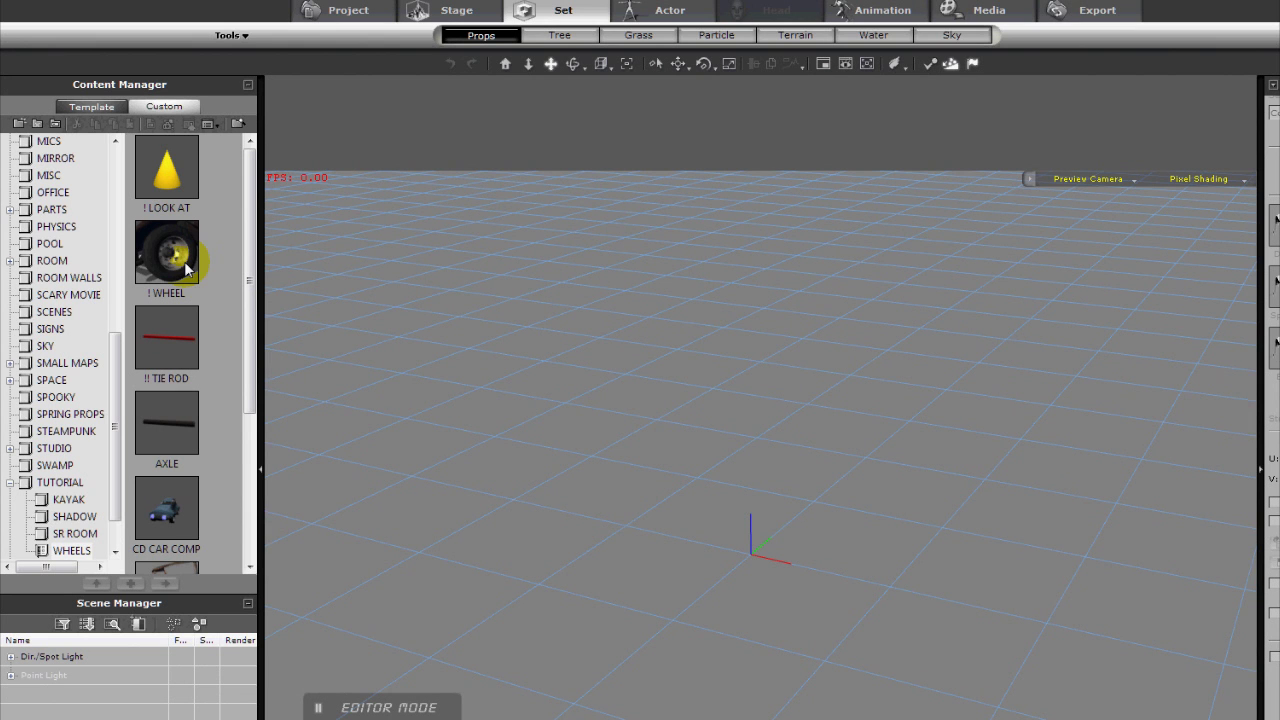
Add the WHEEL prop to the scene.
double_click(186, 268)
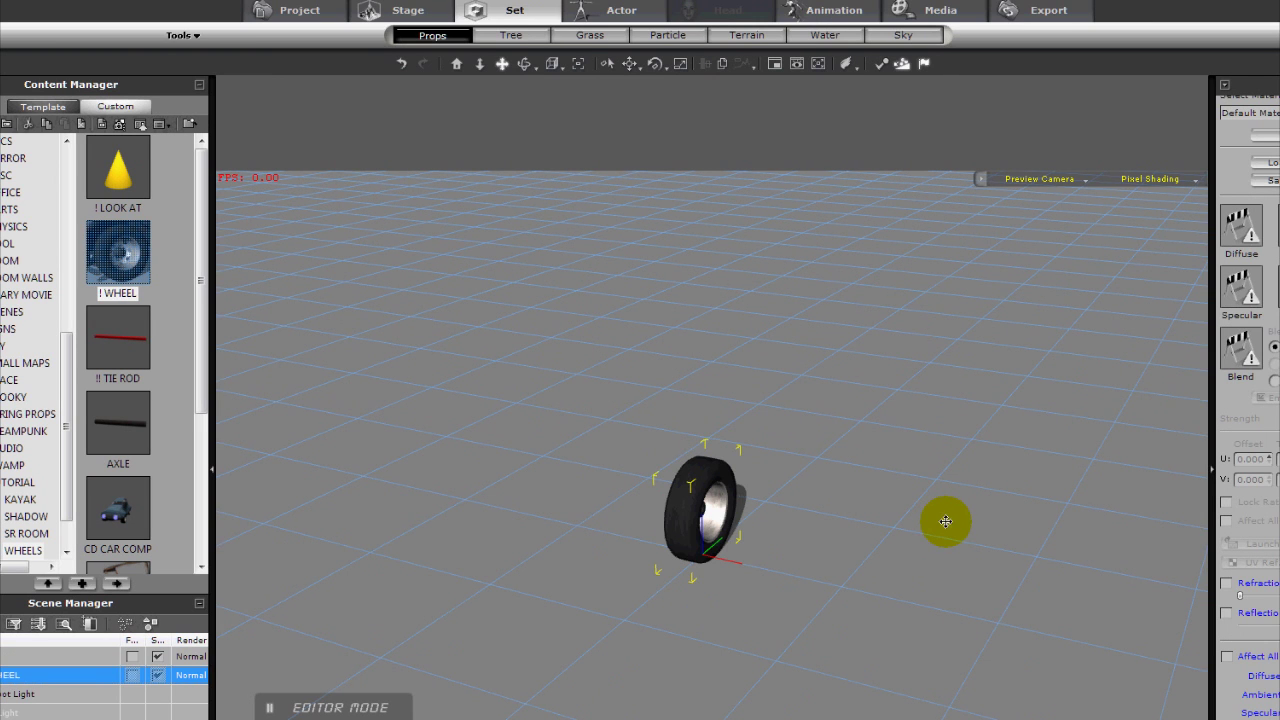
right_drag(1014, 537, 774, 460)
drag(777, 534, 791, 446)
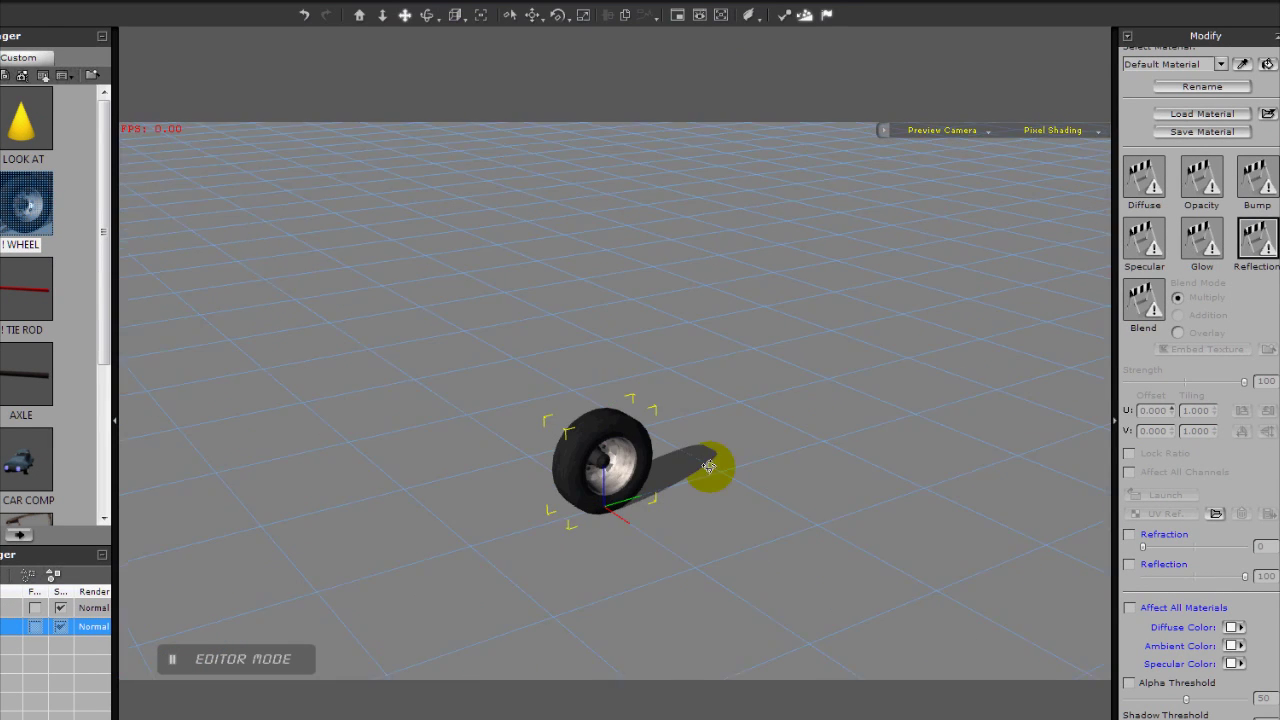
scroll(685, 405, up, 10)
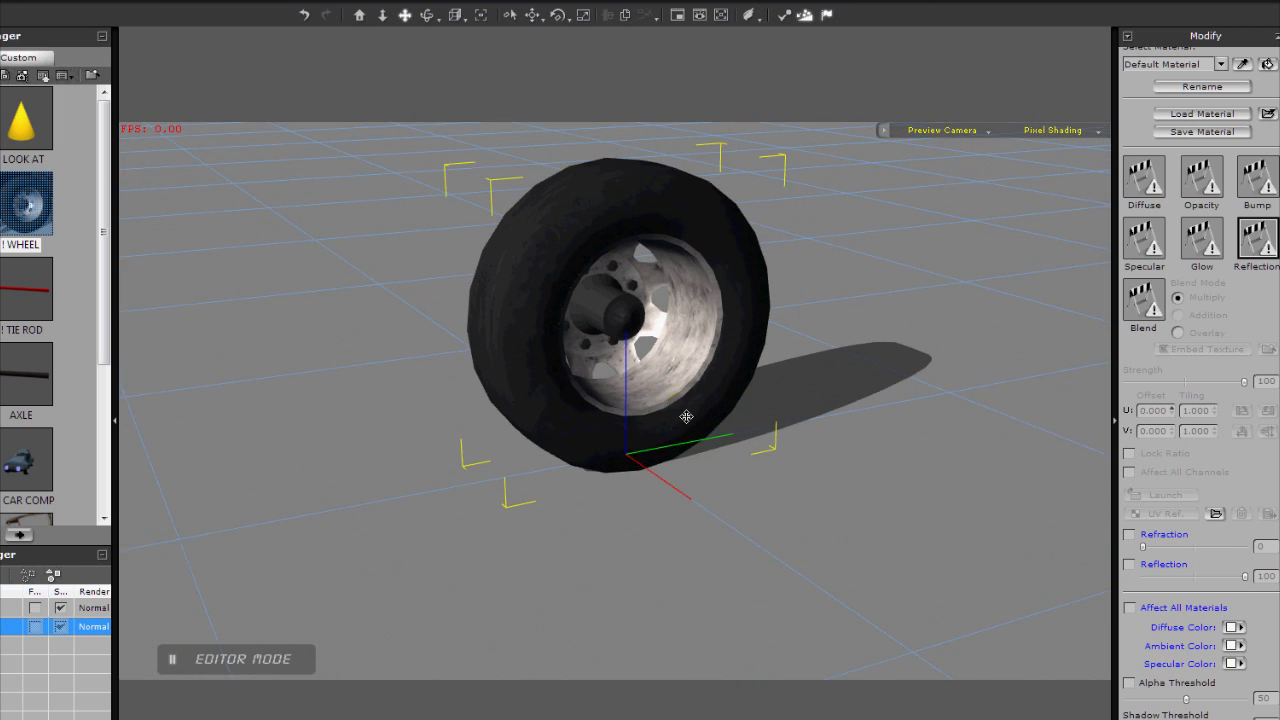
scroll(690, 440, down, 5)
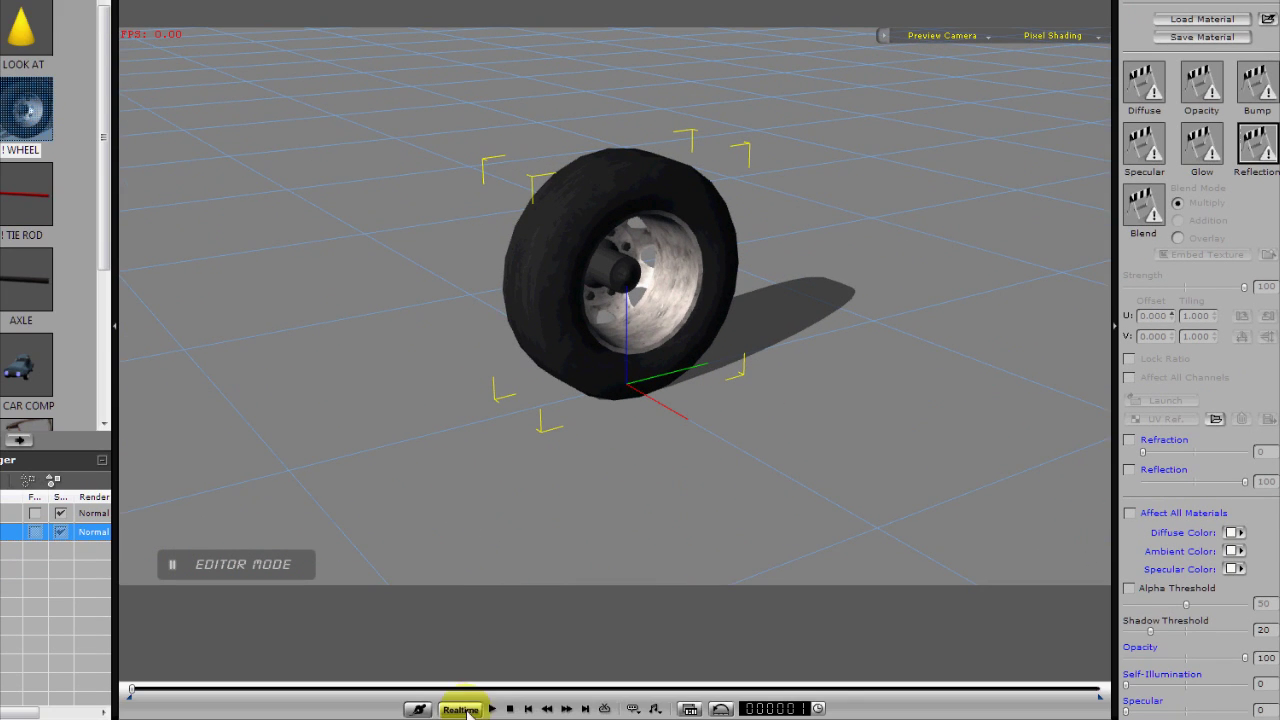
Play the timeline briefly to preview the wheel's motion, and stop playback.
click(493, 708)
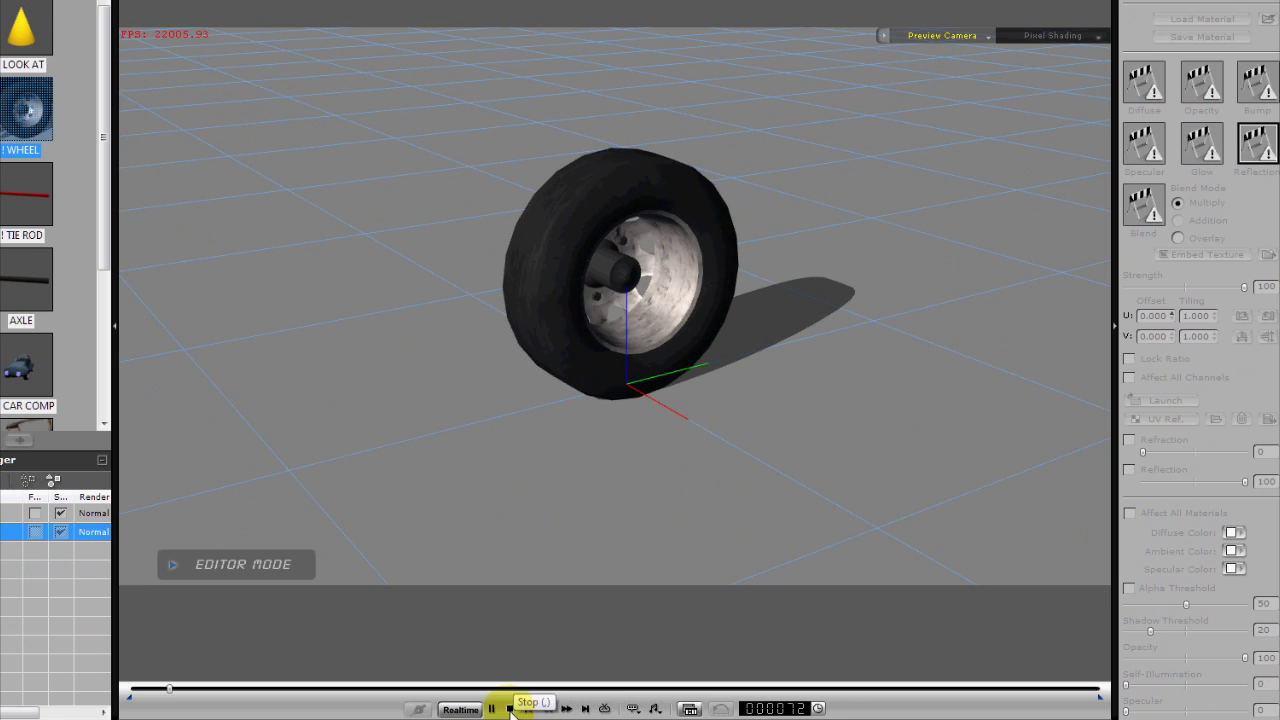
click(510, 708)
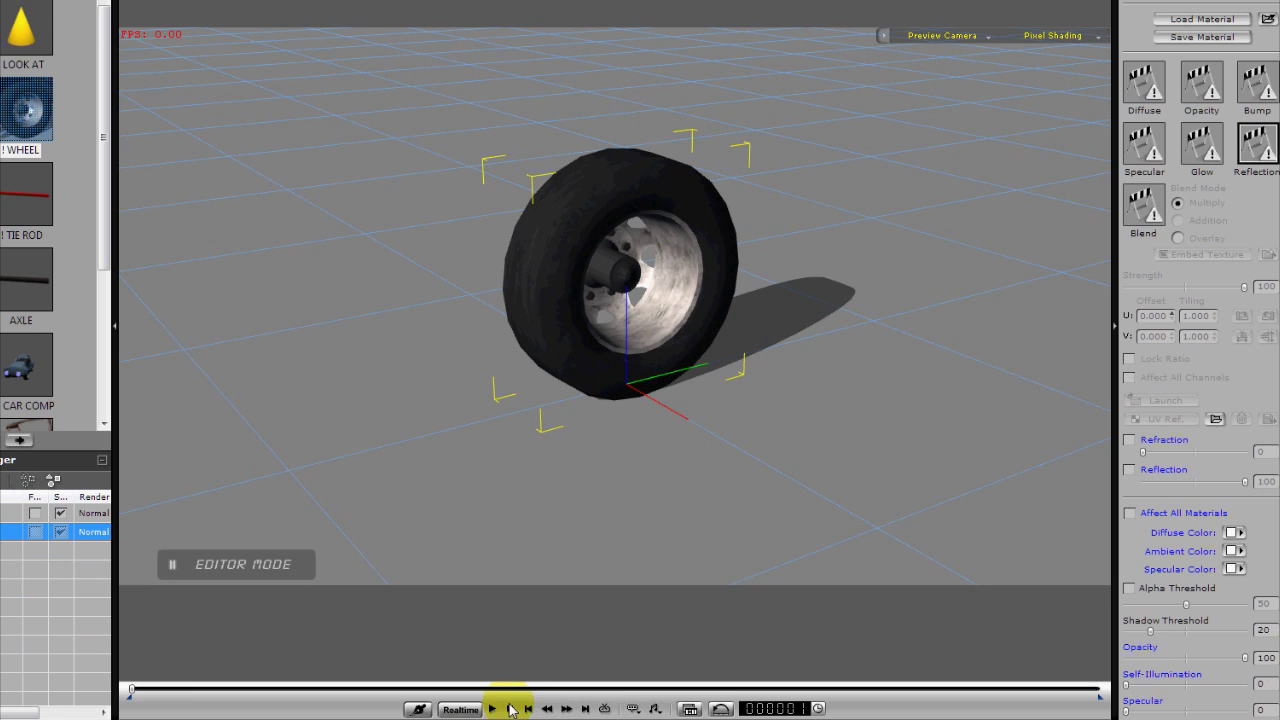
drag(432, 344, 509, 386)
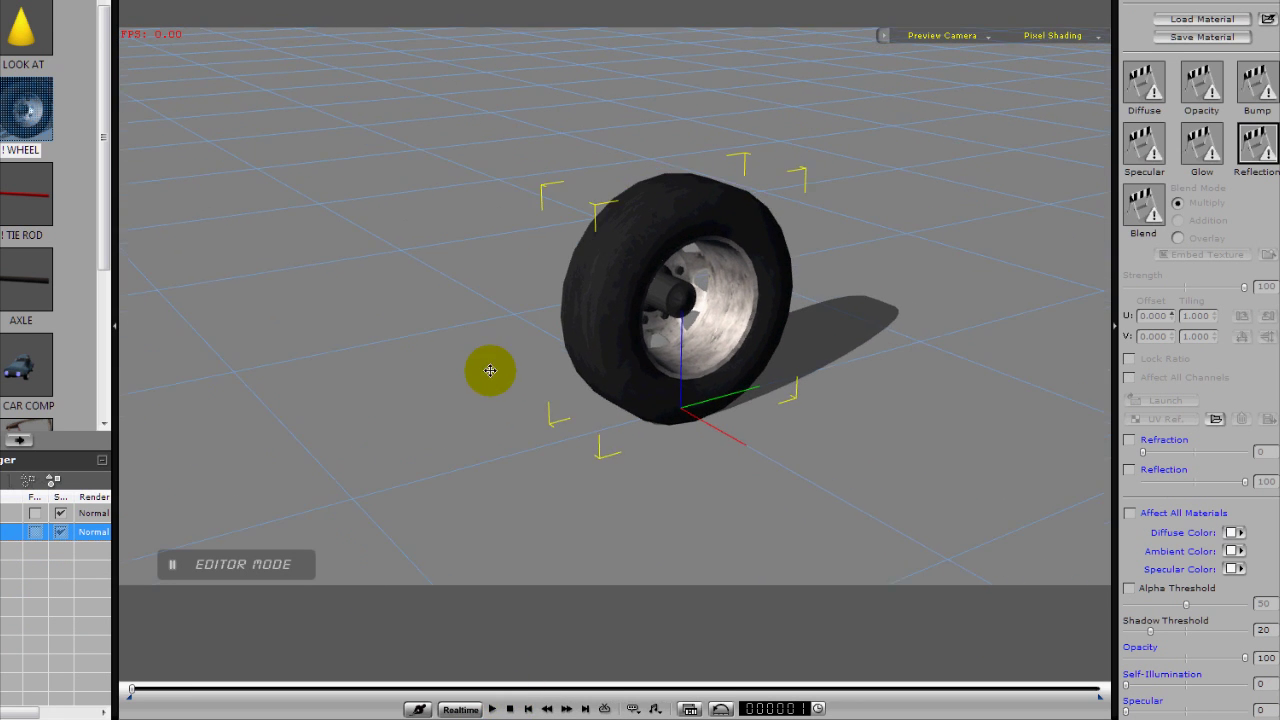
middle_drag(501, 374, 443, 297)
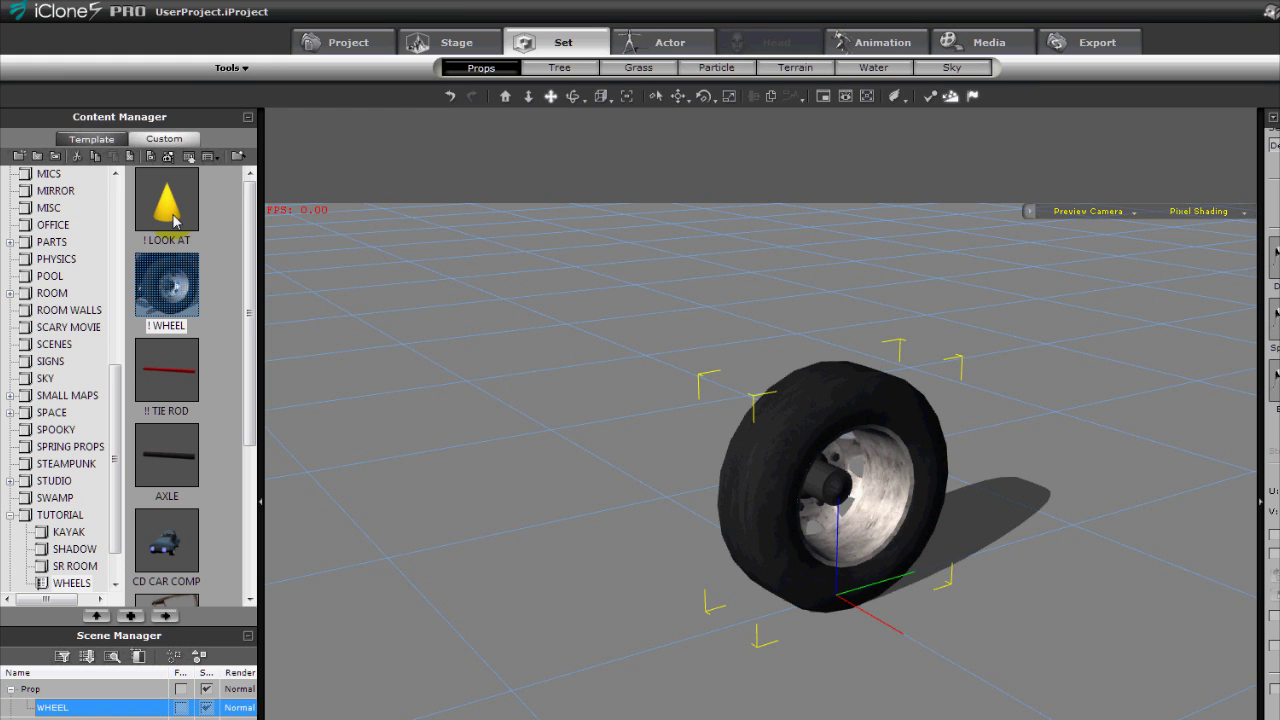
Add the LOOK AT cone to the scene and move it clear of the wheel along the Y axis.
double_click(172, 220)
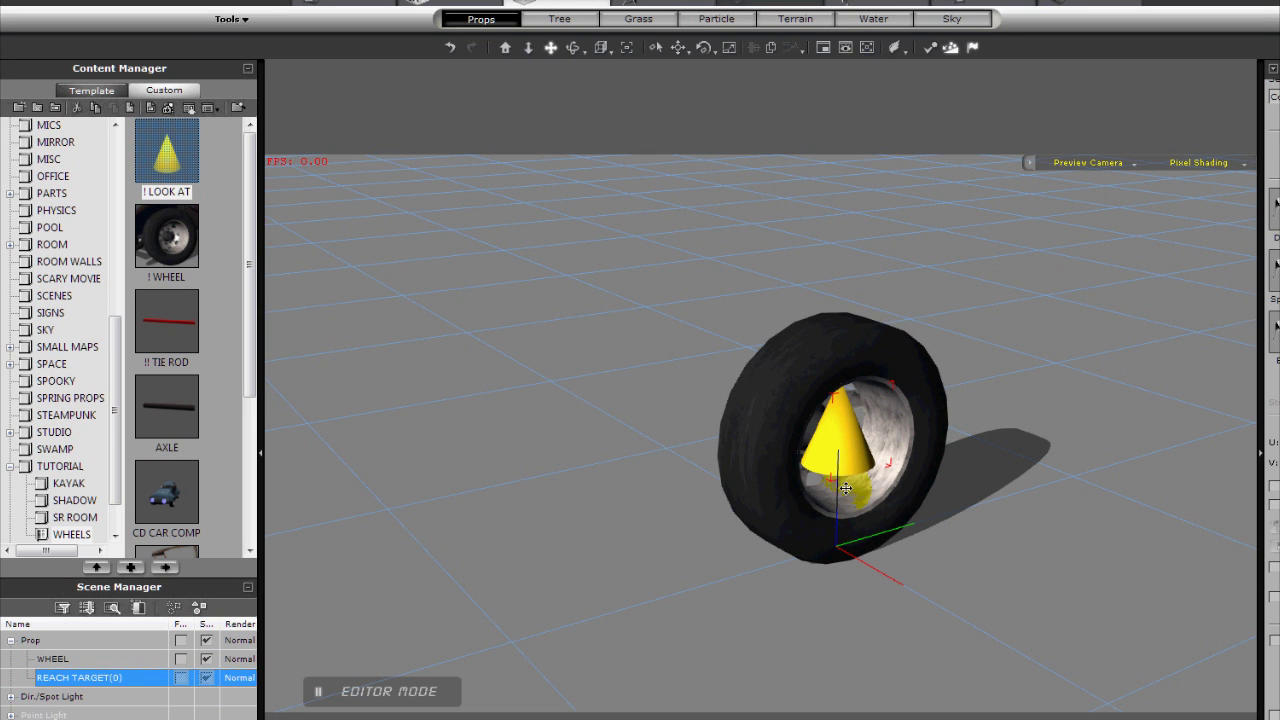
click(873, 482)
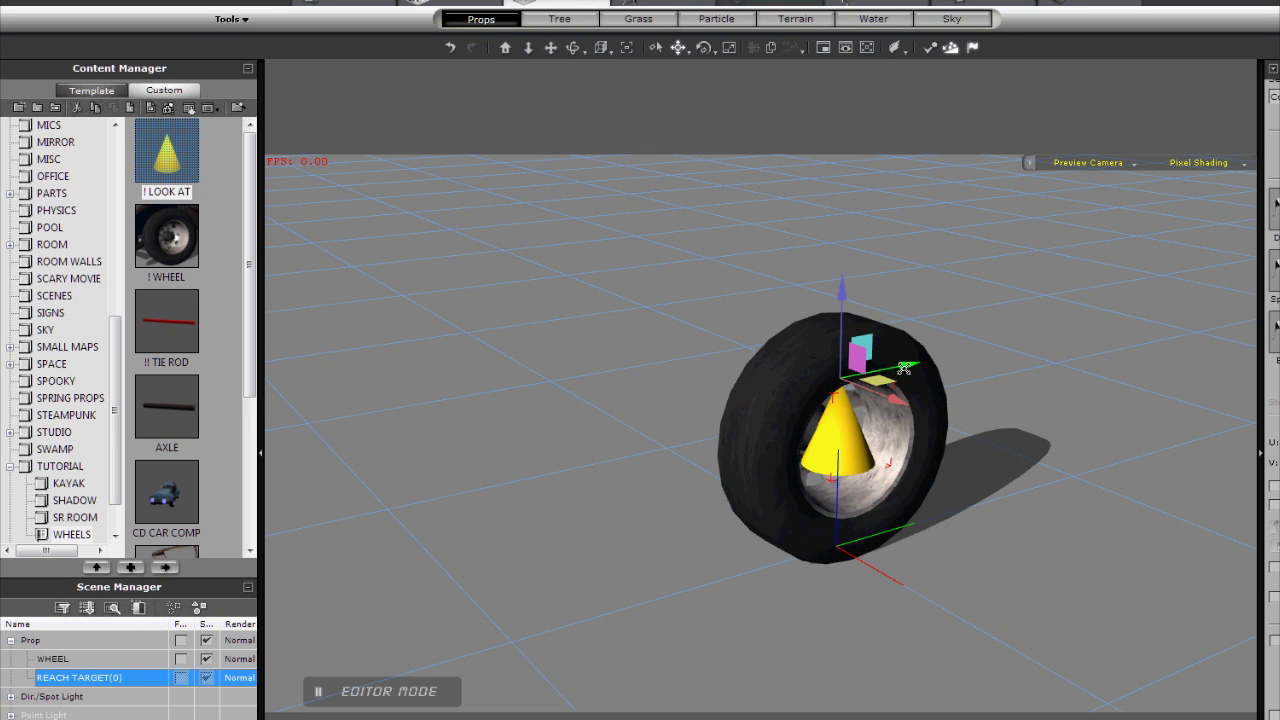
drag(905, 368, 542, 430)
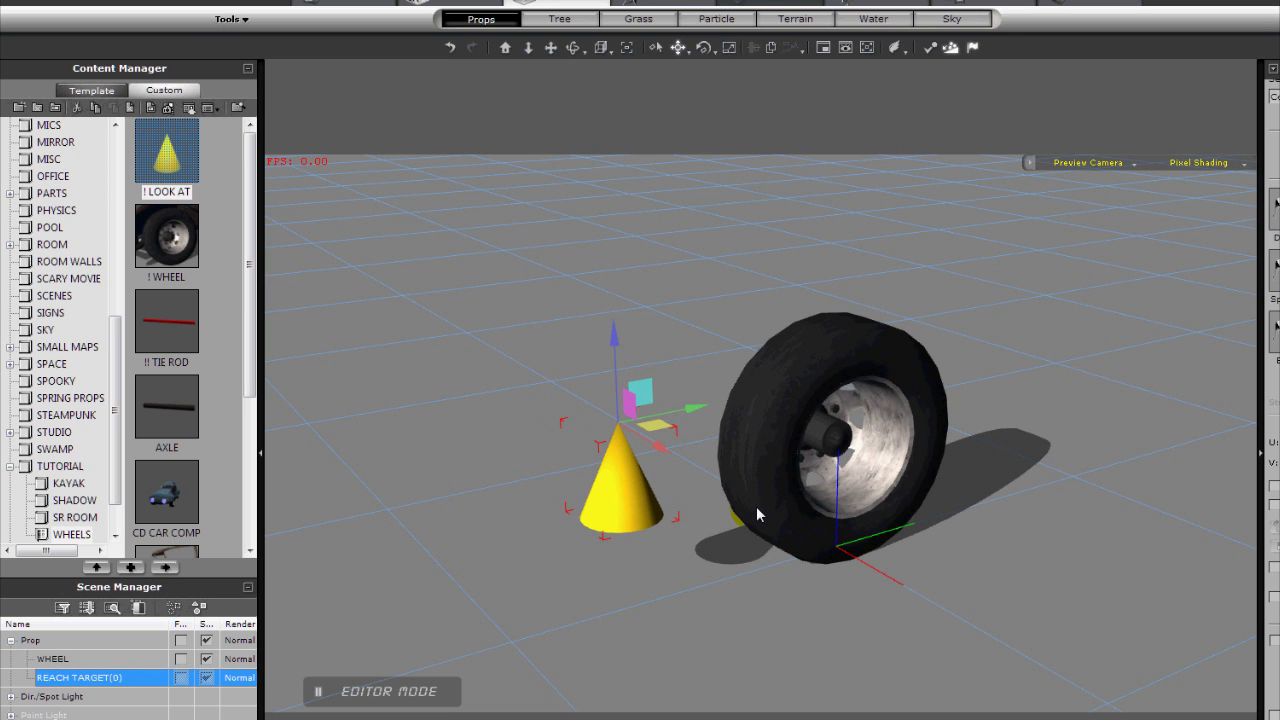
drag(742, 508, 653, 349)
Rotate the yellow cone onto its side so its tip points at the wheel, and place it beside the tire at about axle height.
click(622, 494)
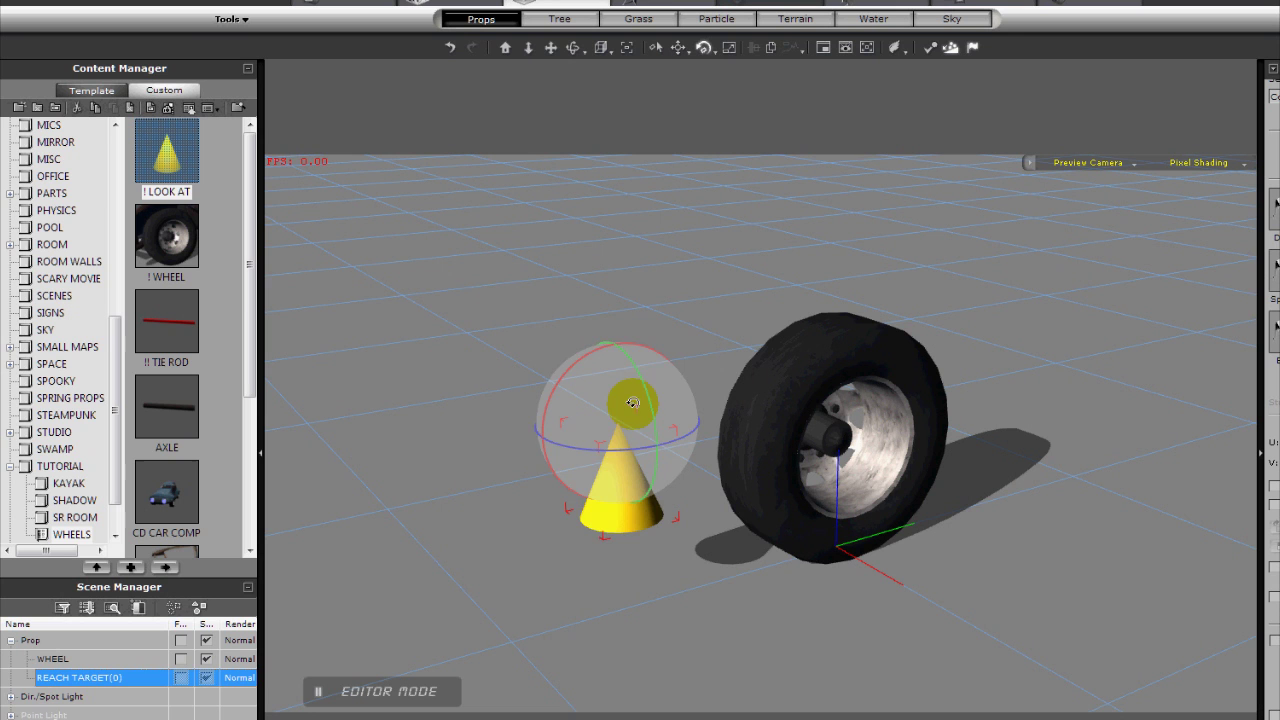
drag(629, 406, 830, 385)
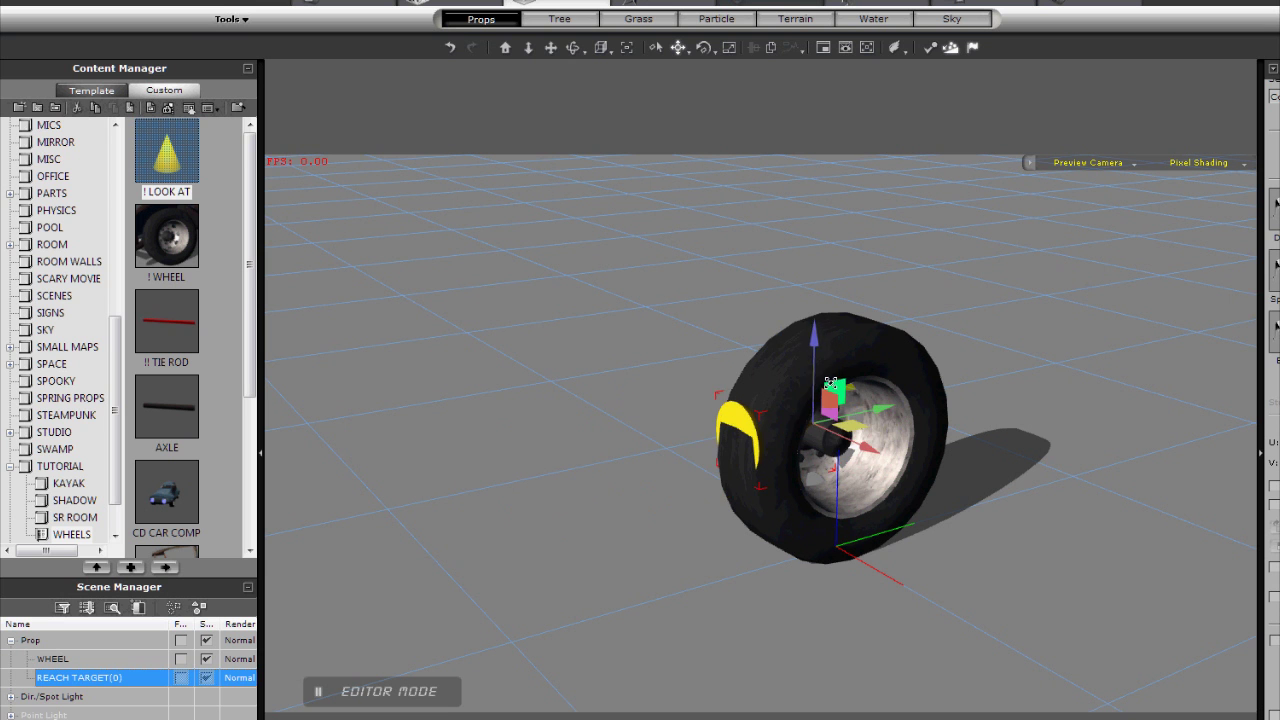
drag(814, 342, 814, 354)
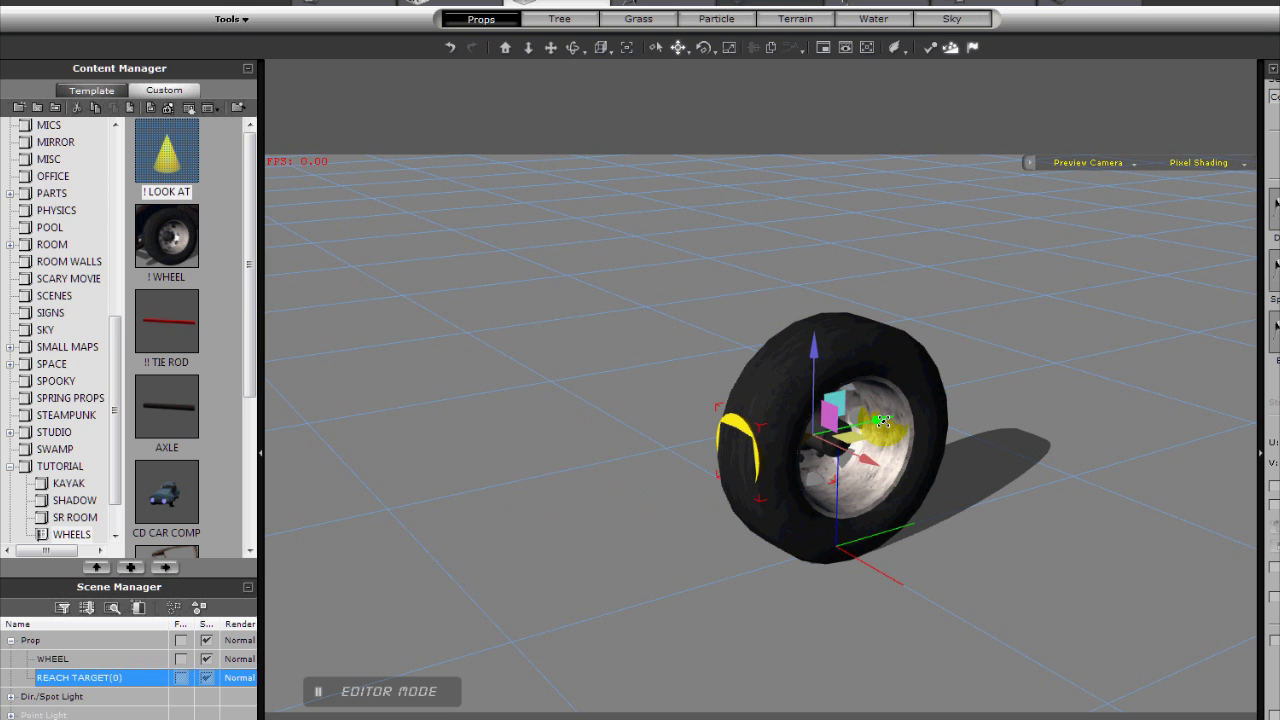
drag(883, 421, 789, 454)
right_drag(746, 548, 1077, 513)
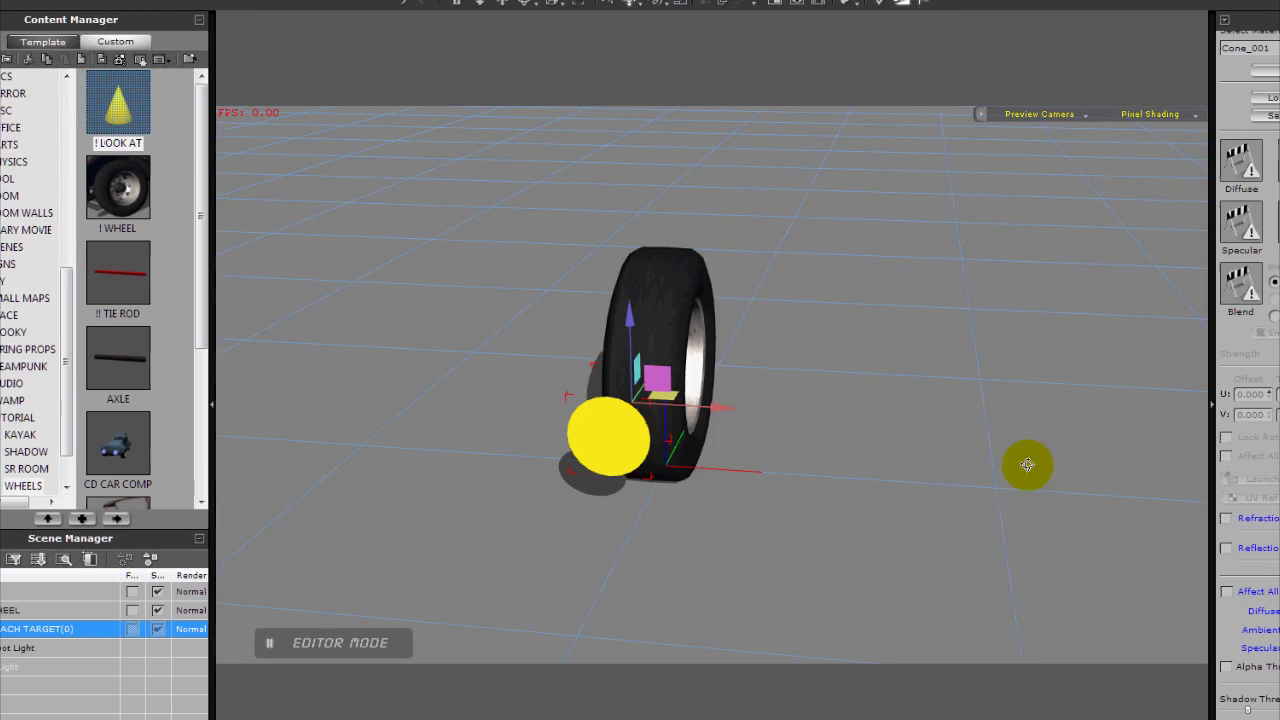
right_drag(1028, 464, 1115, 439)
right_drag(848, 503, 540, 528)
right_drag(776, 518, 568, 465)
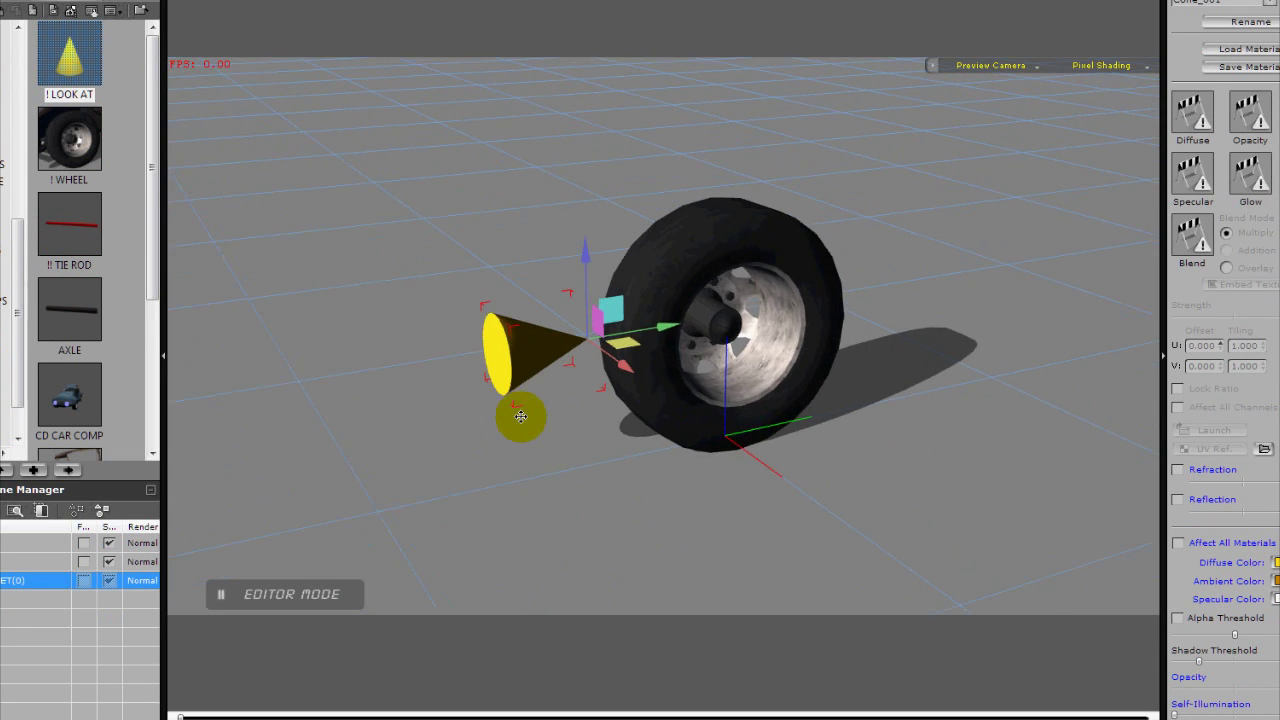
right_drag(520, 416, 545, 512)
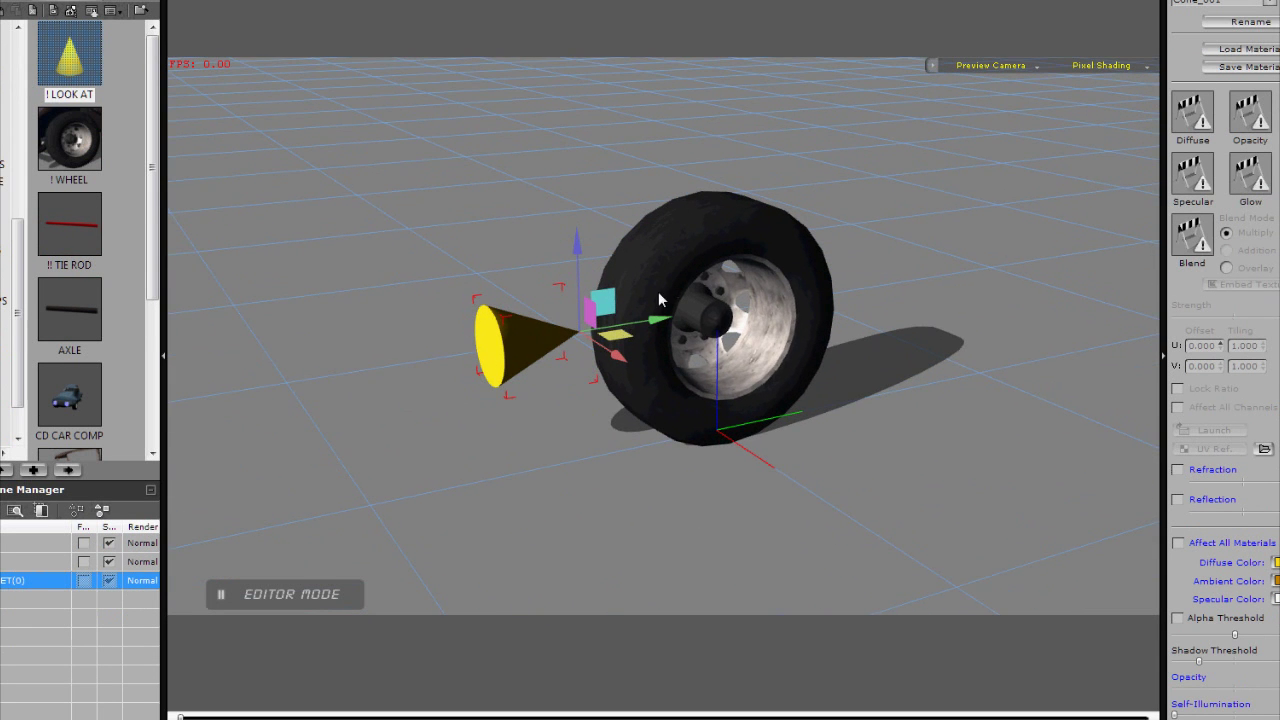
Set the wheel to look at the yellow cone as its Look at target.
click(661, 257)
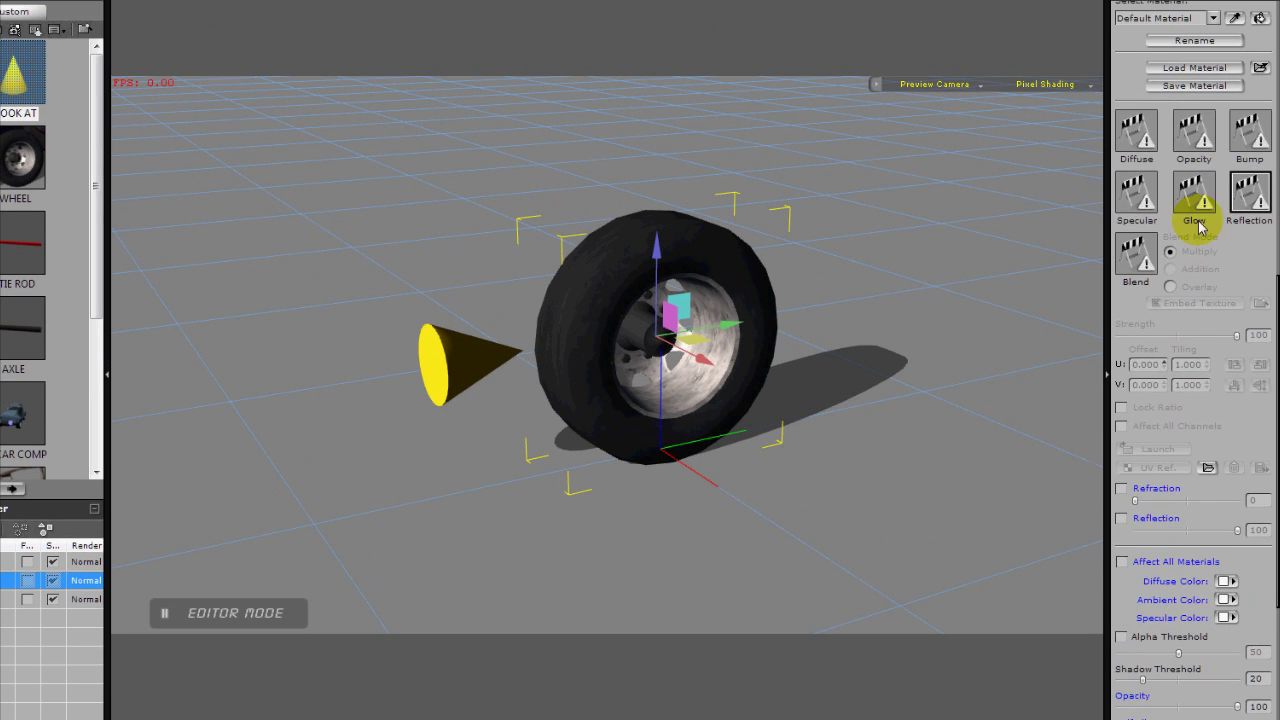
scroll(1240, 480, up, 5)
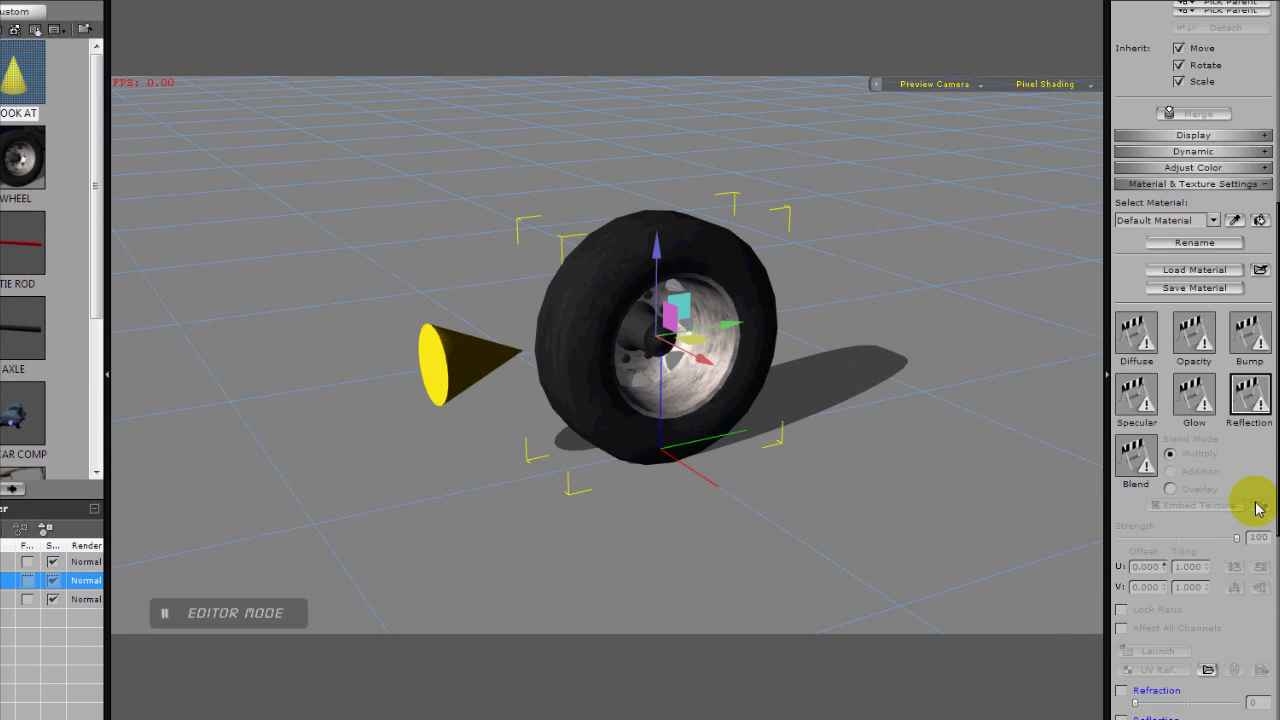
click(1152, 247)
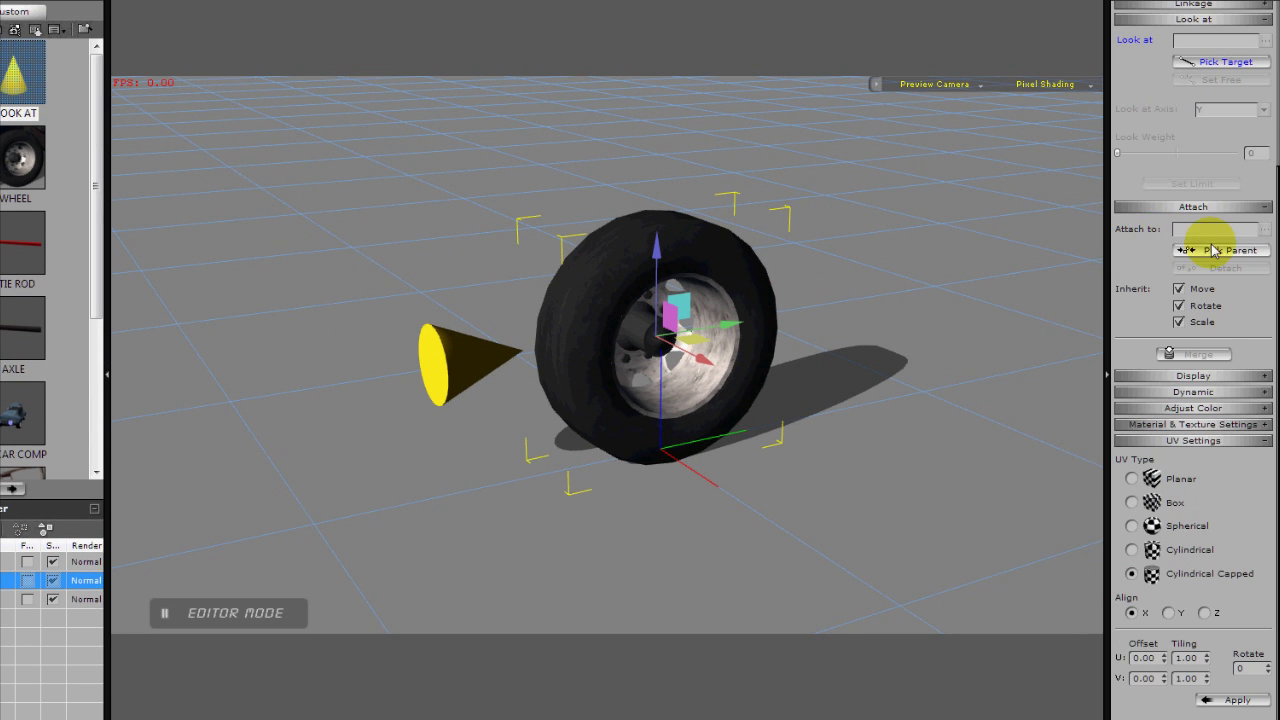
scroll(1137, 357, up, 5)
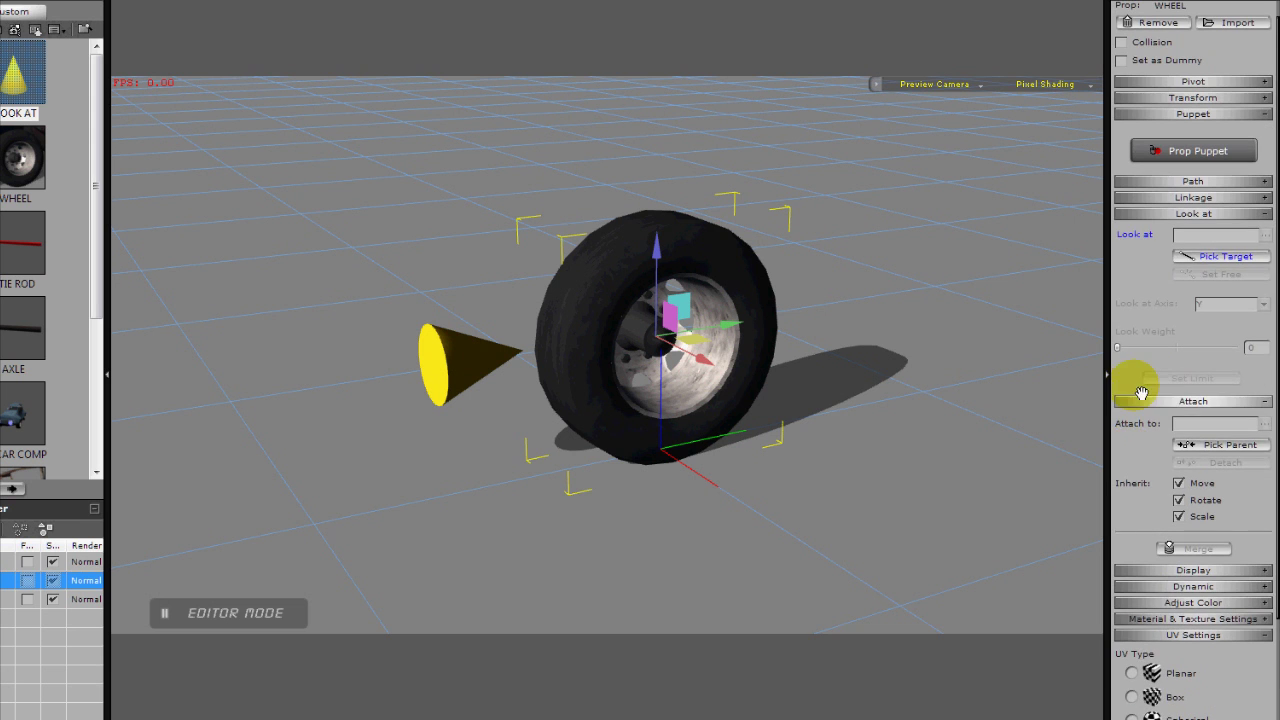
click(1211, 261)
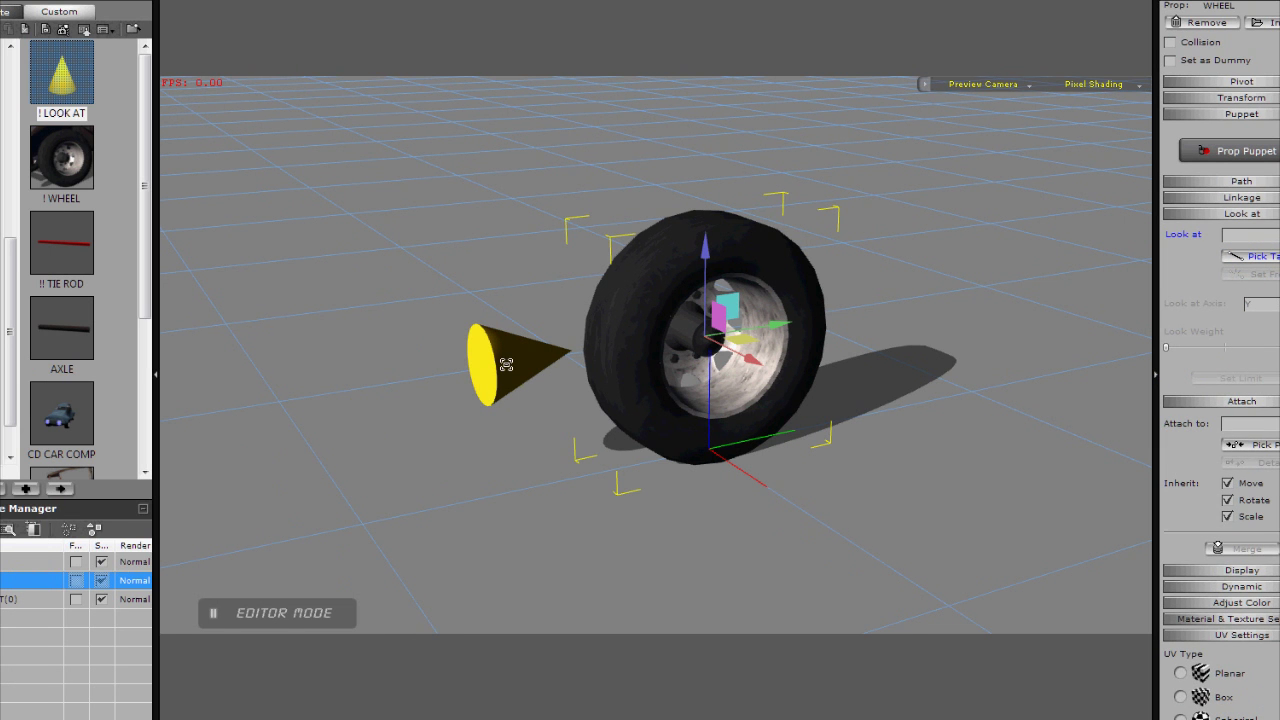
click(506, 365)
Try moving the cone along the X axis to test how it steers the wheel, and undo the move.
click(504, 367)
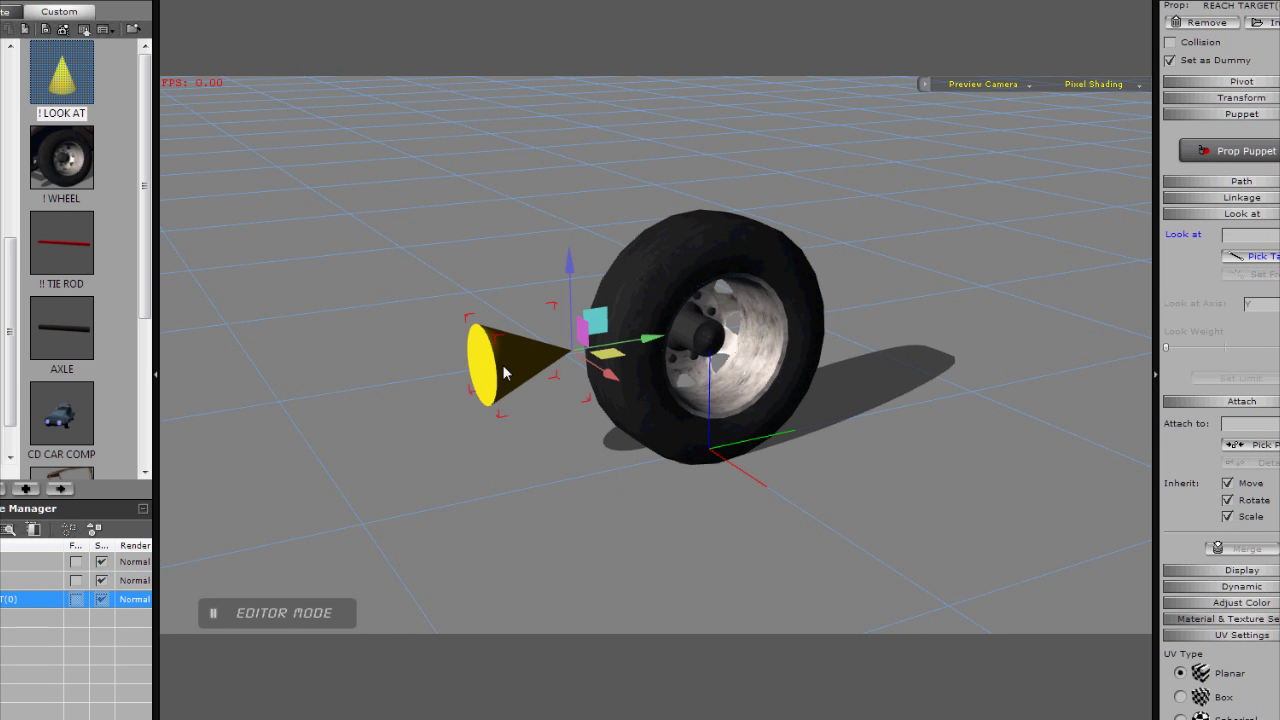
drag(609, 370, 575, 402)
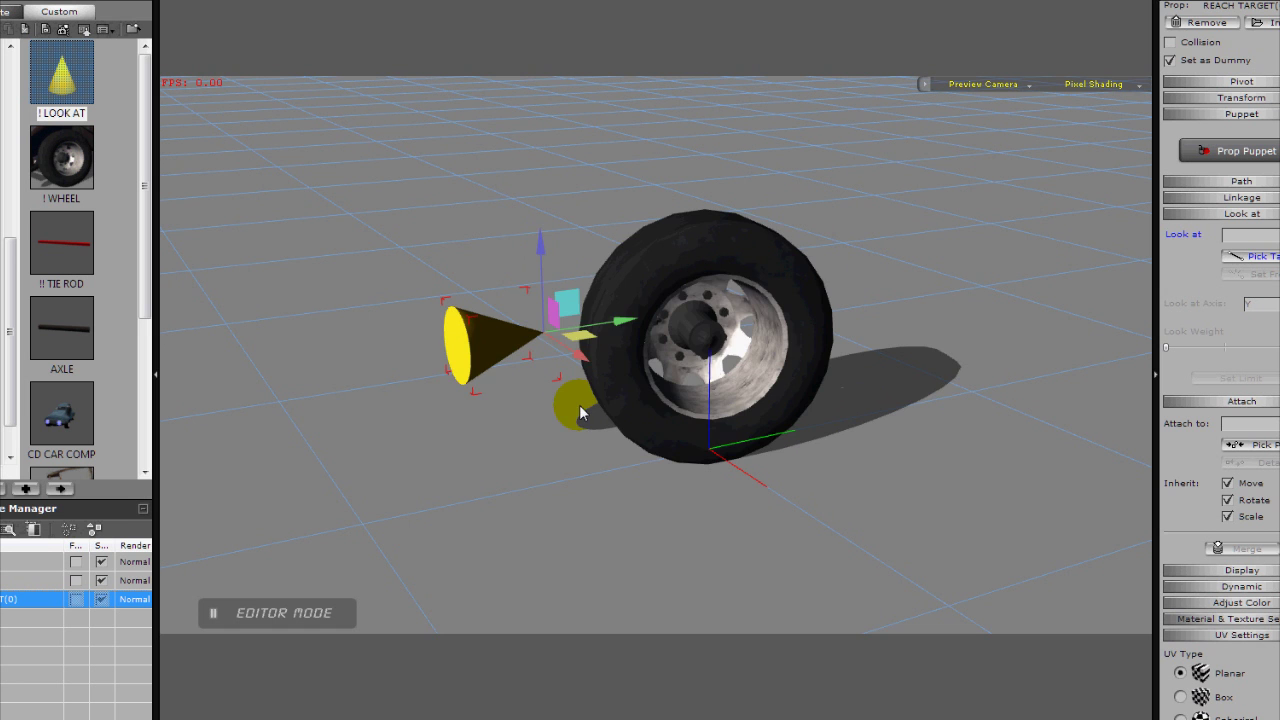
key(ctrl+z)
Play the timeline briefly to check the wheel with its look-at target, and stop playback.
drag(573, 487, 651, 551)
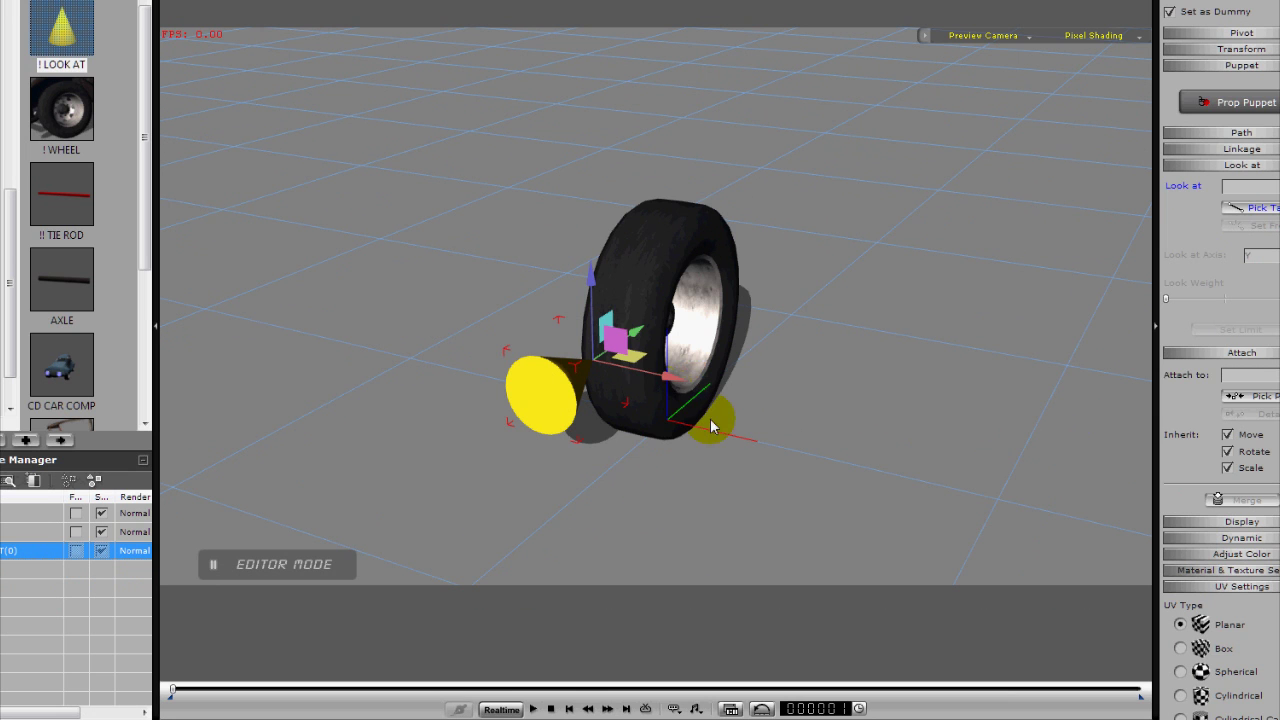
mouse_move(710, 426)
mouse_down()
mouse_move(665, 453)
mouse_move(611, 446)
mouse_move(594, 617)
mouse_up()
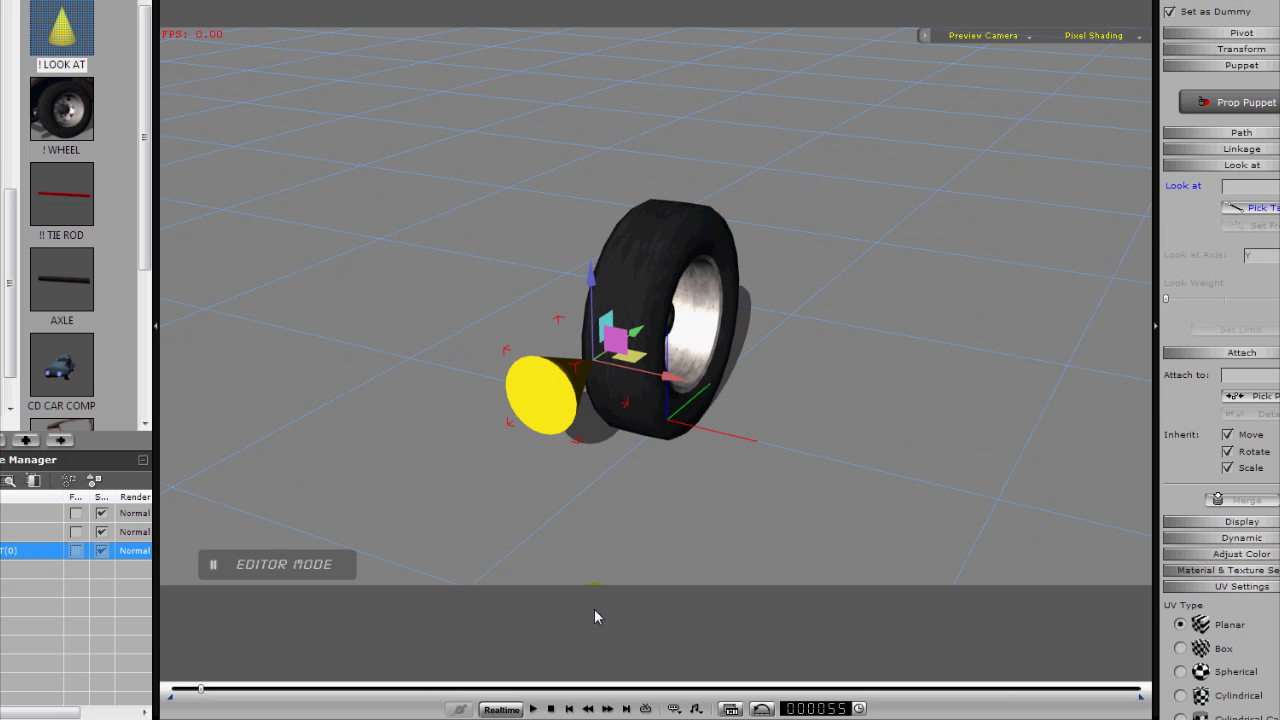
click(551, 708)
Add a second WHEEL prop and move it along the X axis well away from the first wheel.
click(81, 129)
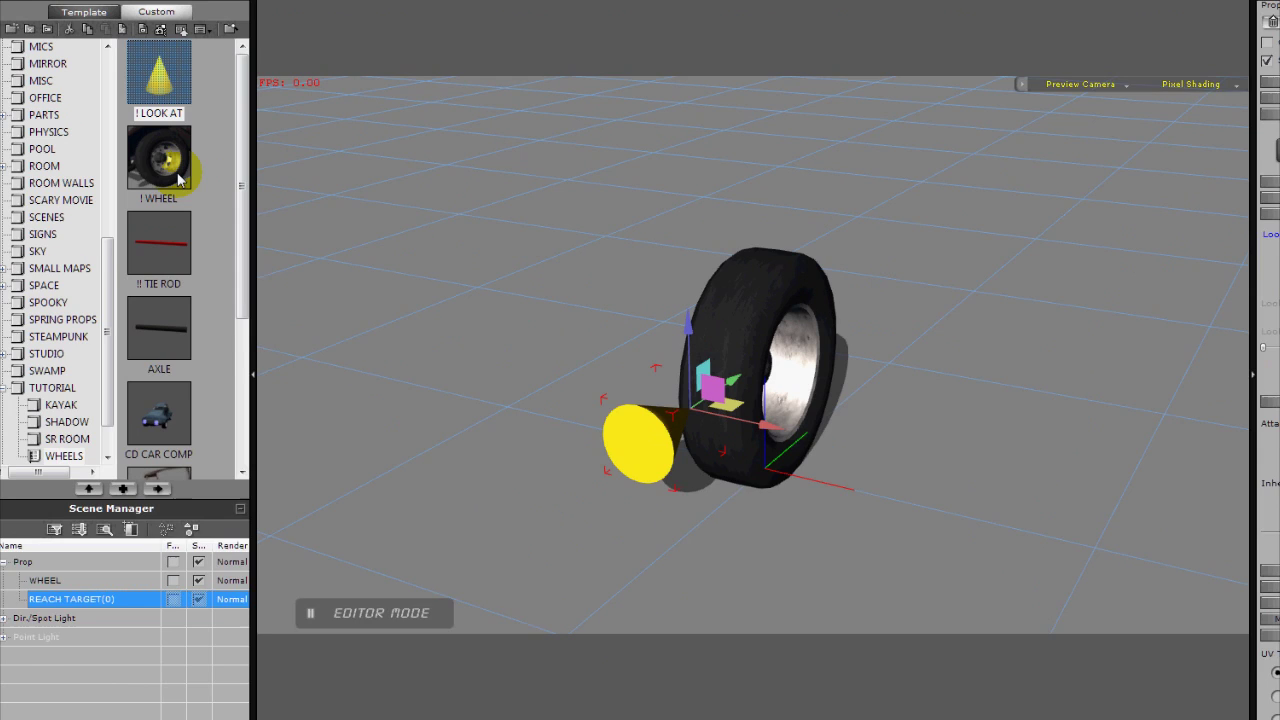
drag(178, 178, 743, 314)
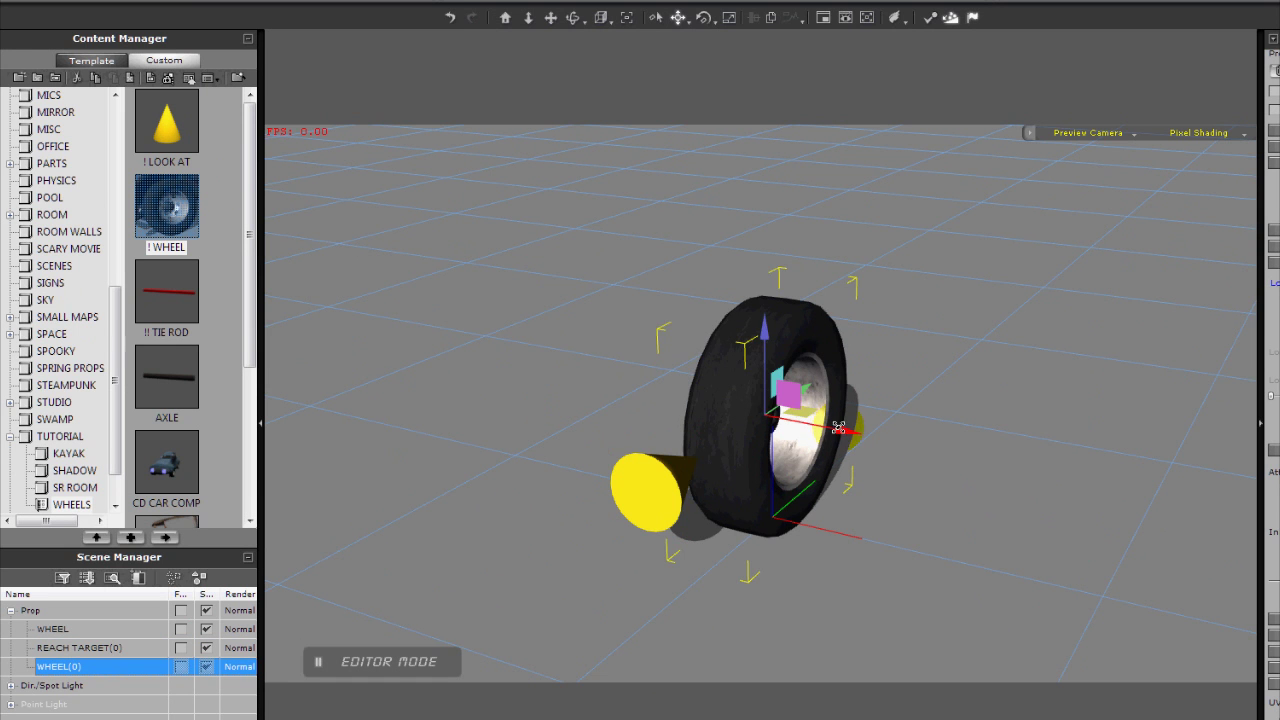
drag(840, 432, 438, 397)
middle_drag(478, 448, 797, 486)
right_drag(815, 497, 750, 513)
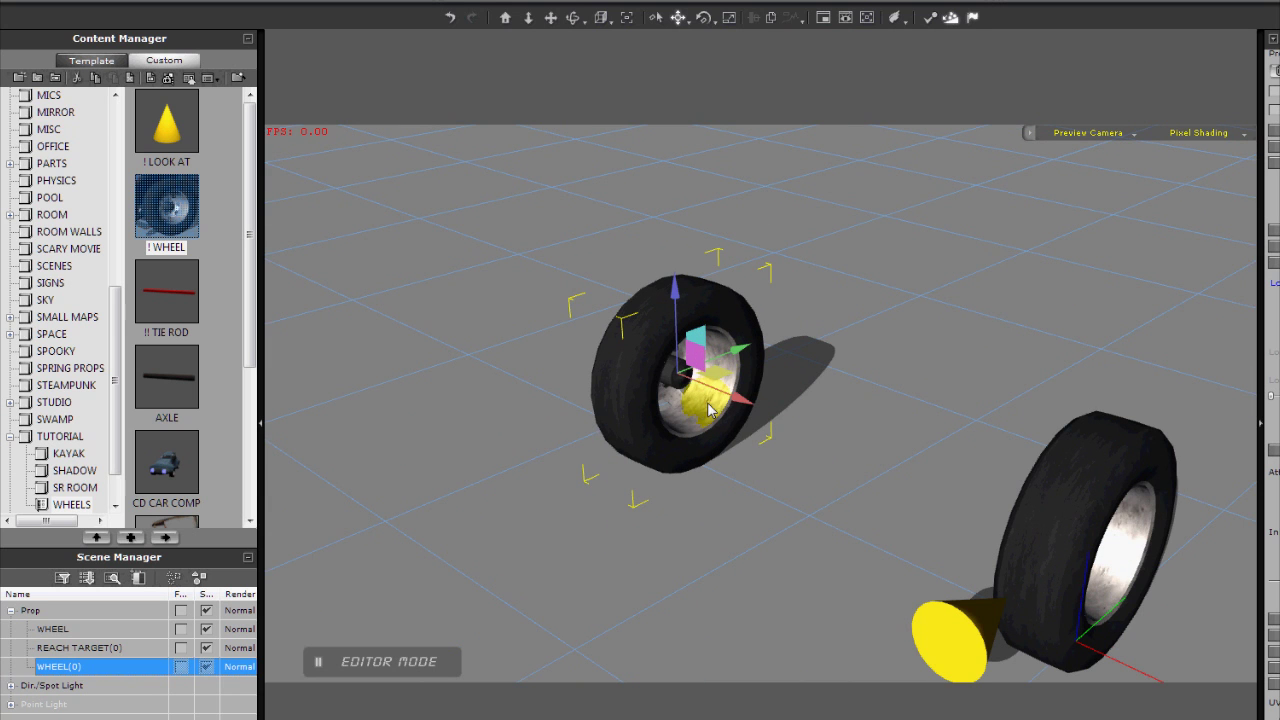
Rotate the second wheel about its vertical axis until its outer rim face points the opposite way from the first wheel's.
key(e)
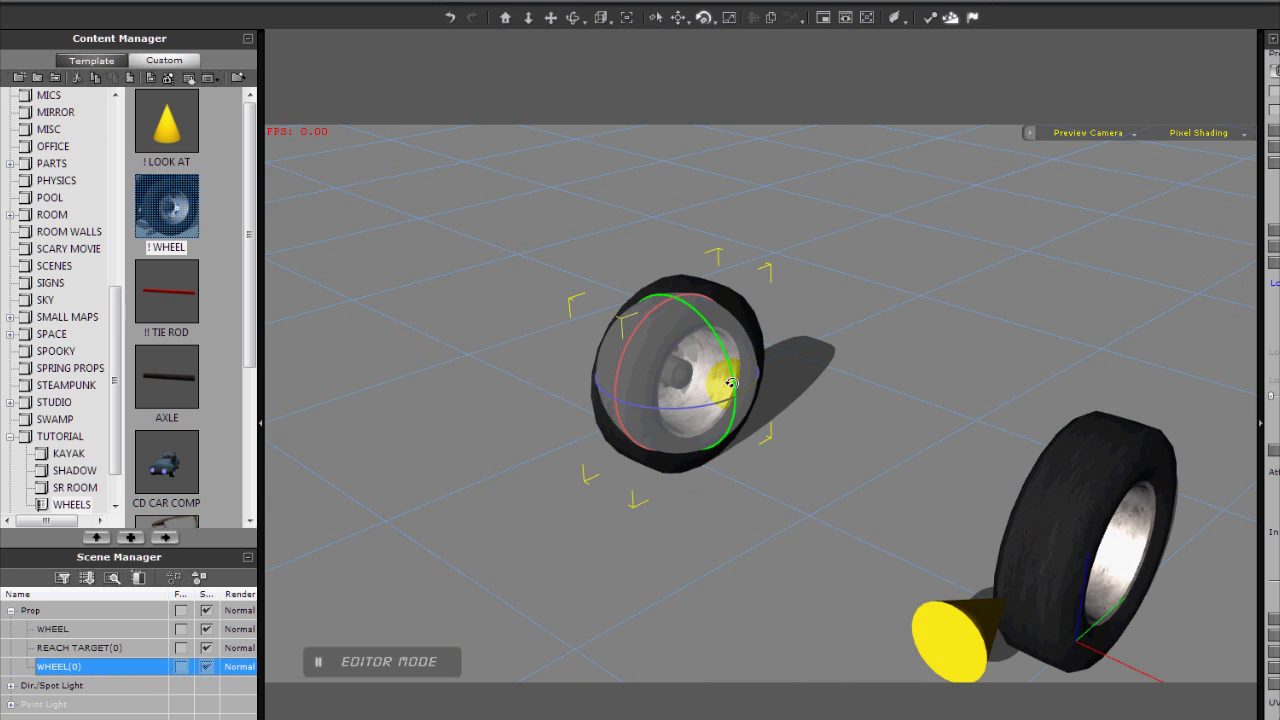
drag(713, 401, 572, 424)
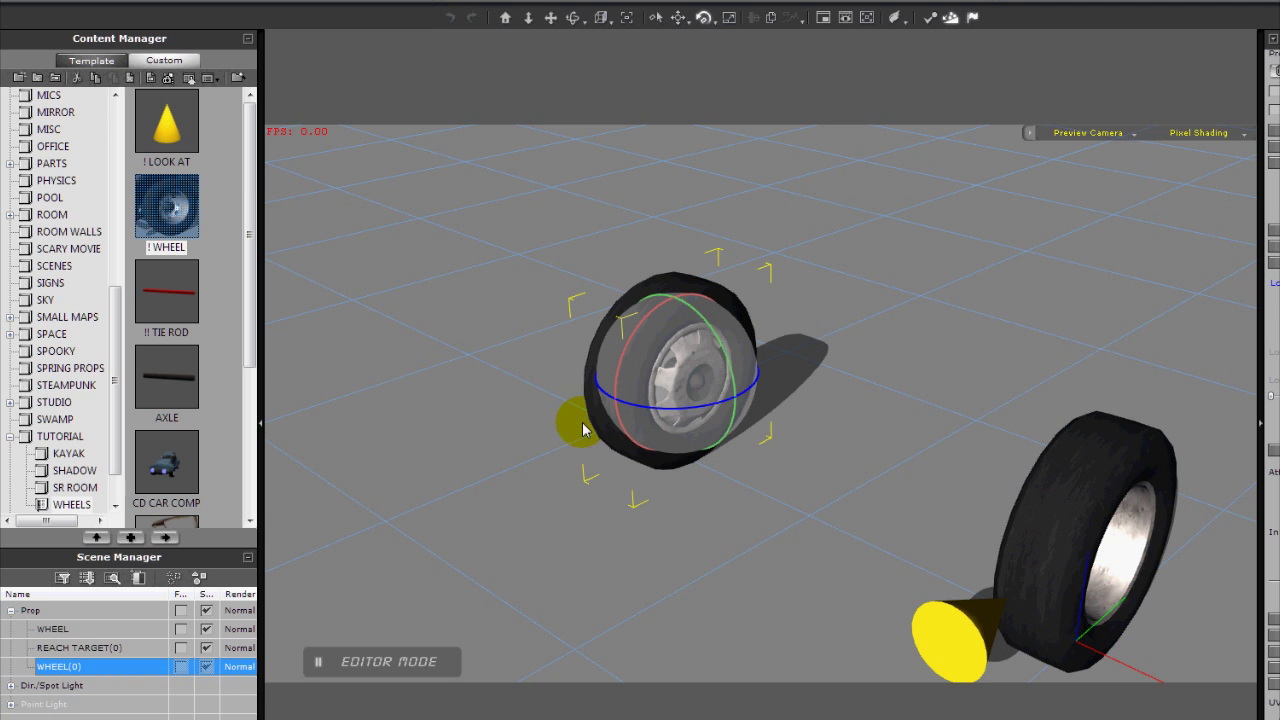
Perform a fast tire-spinning action on the second wheel and watch both wheels while it plays.
right_click(673, 340)
mouse_move(706, 516)
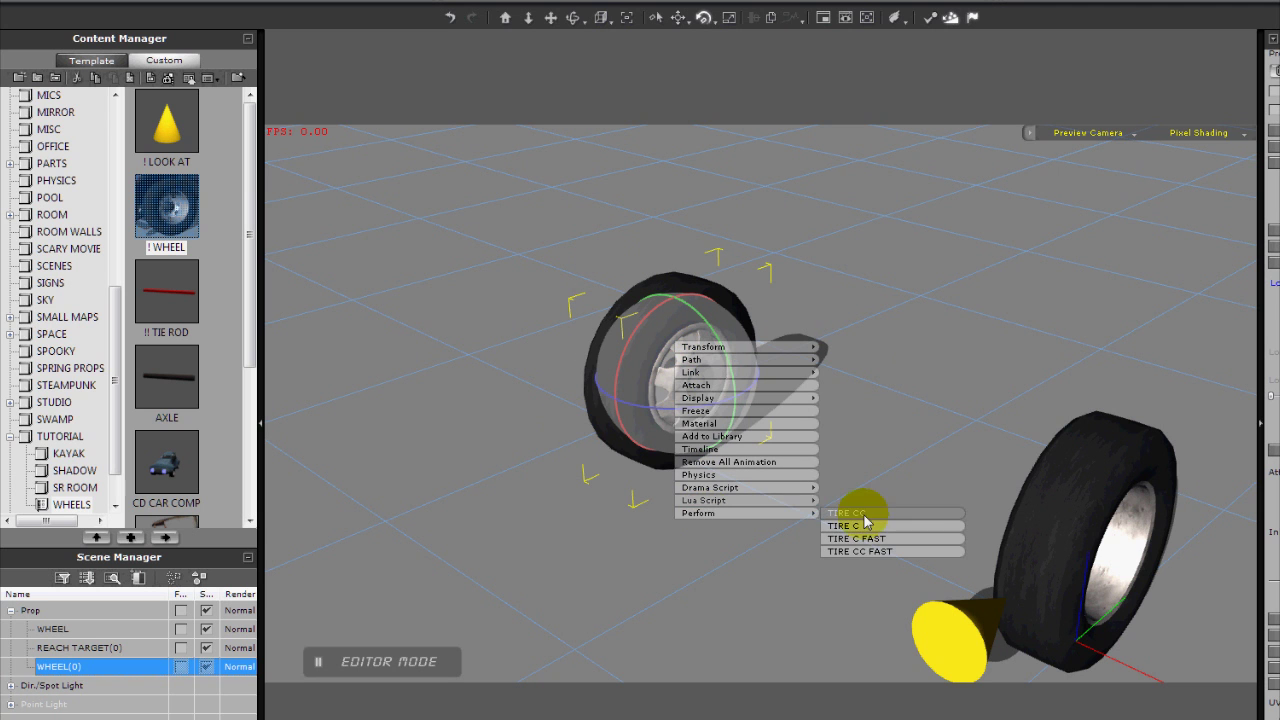
right_drag(876, 546, 876, 541)
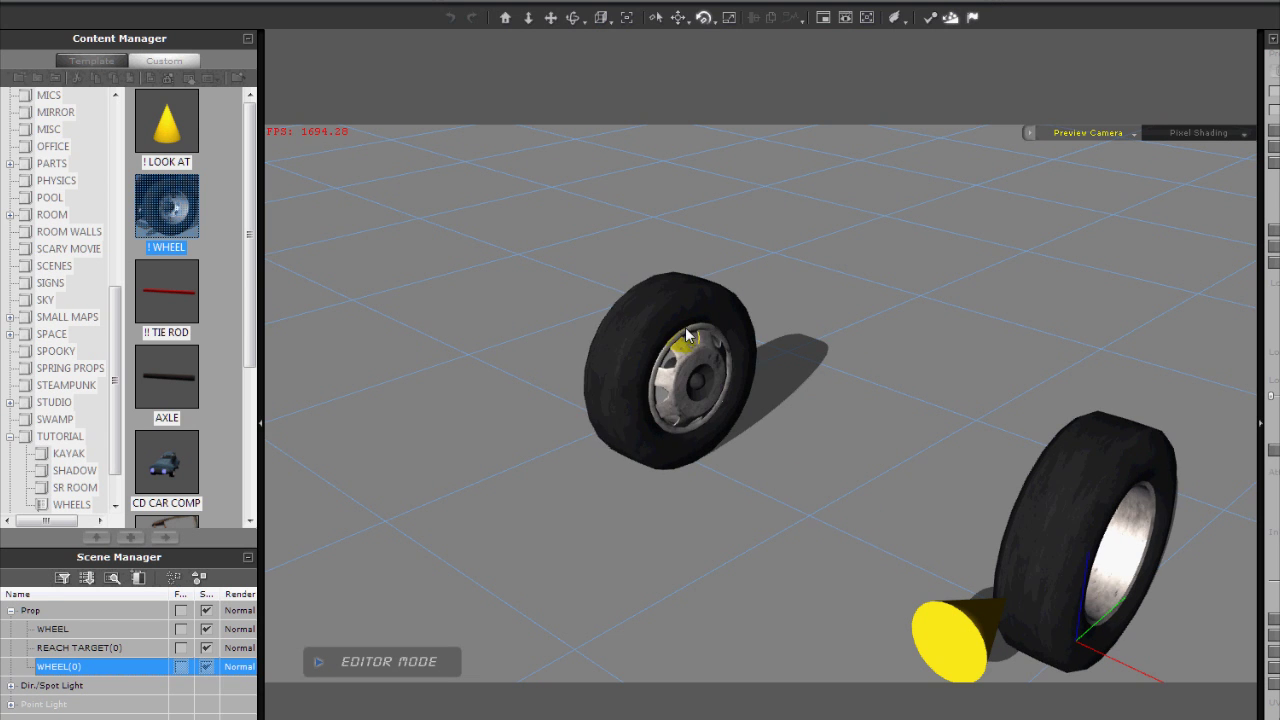
alt+right_drag(822, 456, 612, 378)
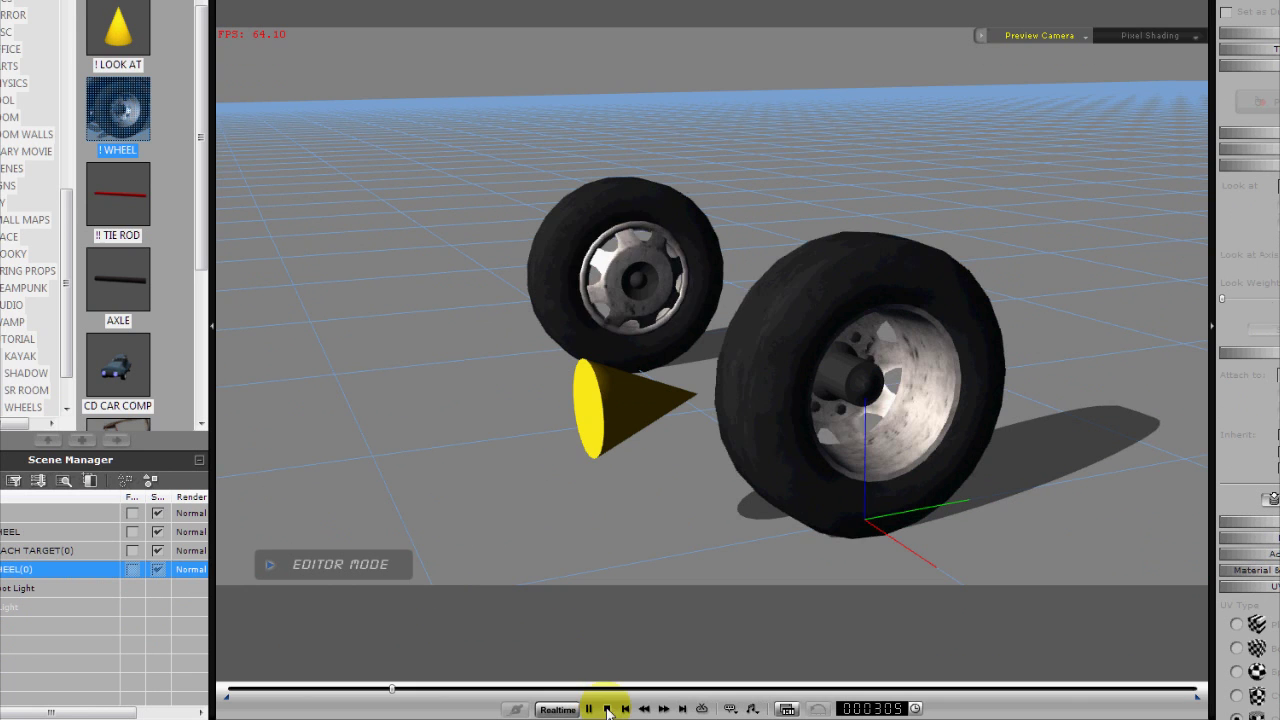
Duplicate the first wheel's look-at cone along the X axis and place the copy in front of the second wheel.
click(599, 420)
alt+right_drag(577, 451, 711, 481)
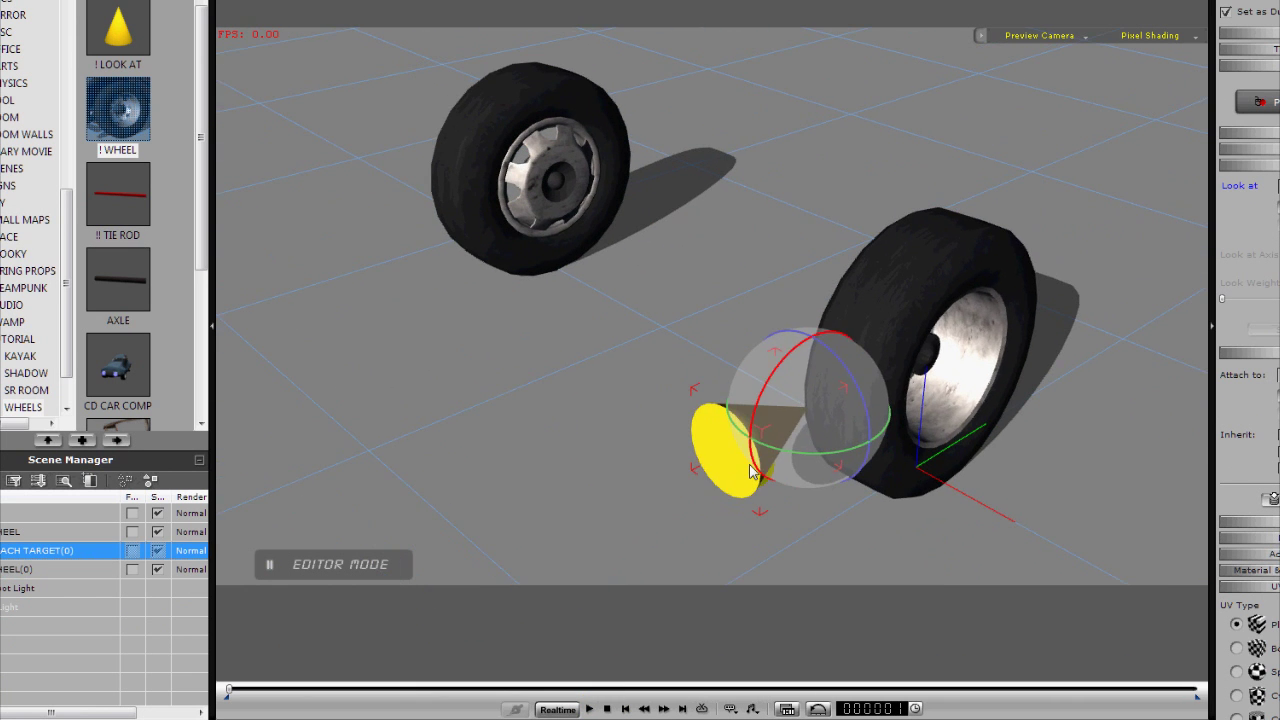
key(w)
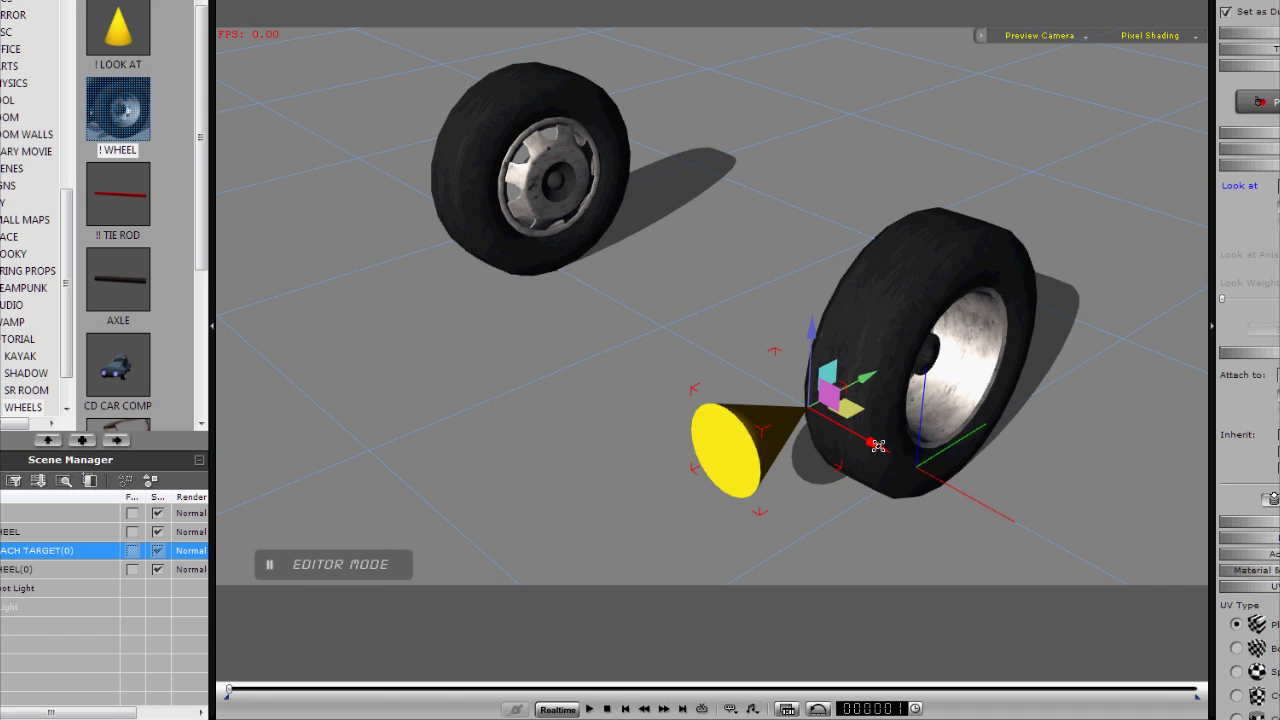
ctrl+drag(878, 446, 482, 289)
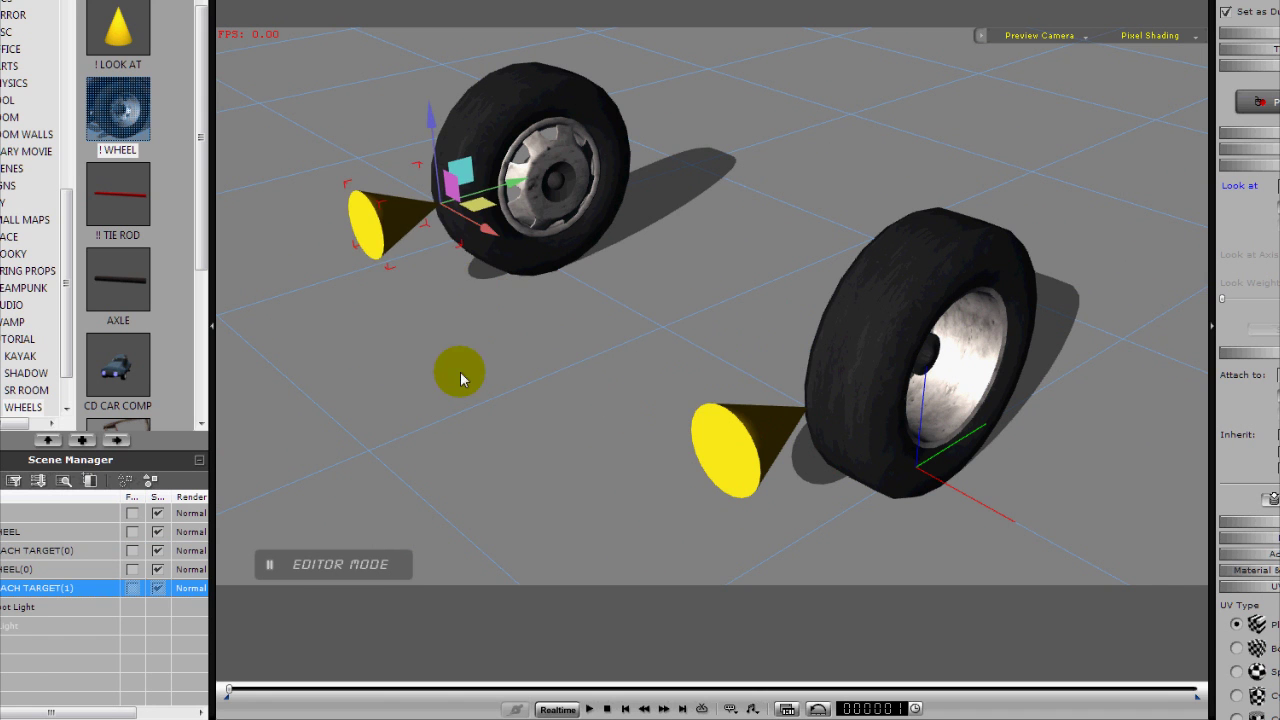
right_drag(479, 406, 707, 343)
drag(688, 307, 732, 306)
Move the second wheel along the X axis to line it up behind the copied cone.
click(605, 291)
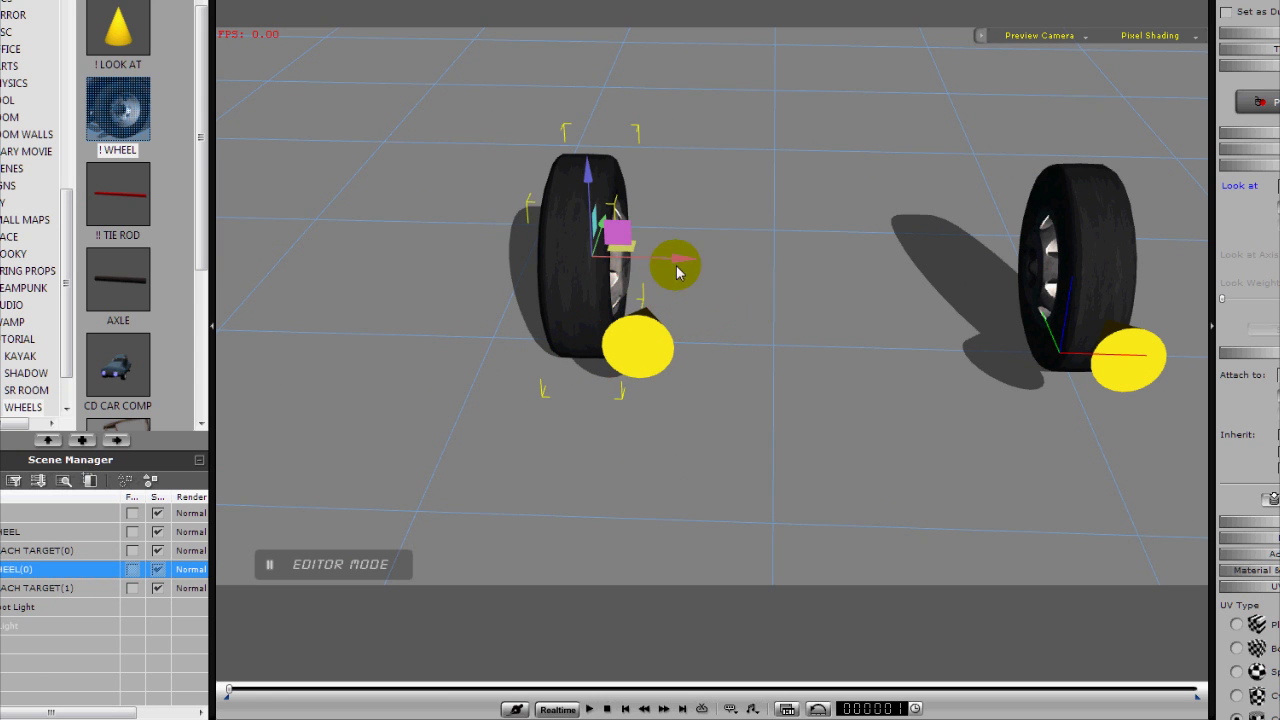
drag(680, 261, 749, 263)
right_drag(749, 263, 567, 470)
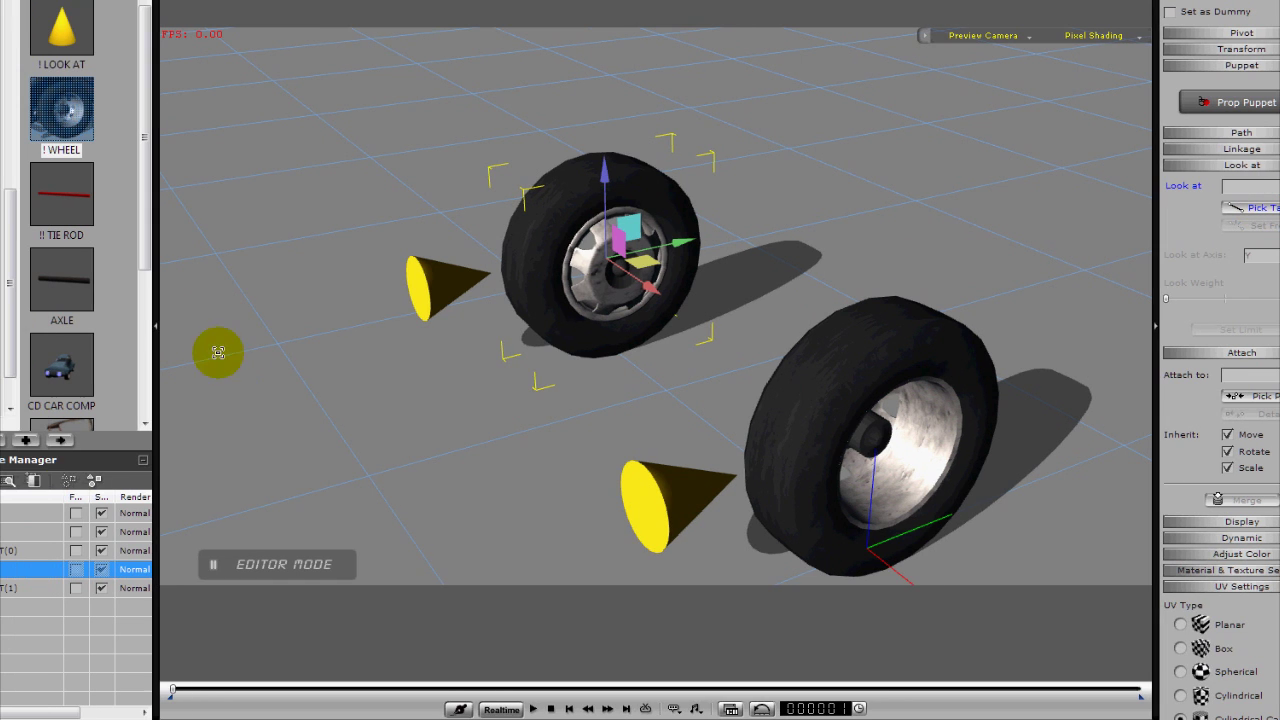
Make the second wheel look at the copied cone with look-at axis Y, and play the timeline briefly to check it.
click(368, 292)
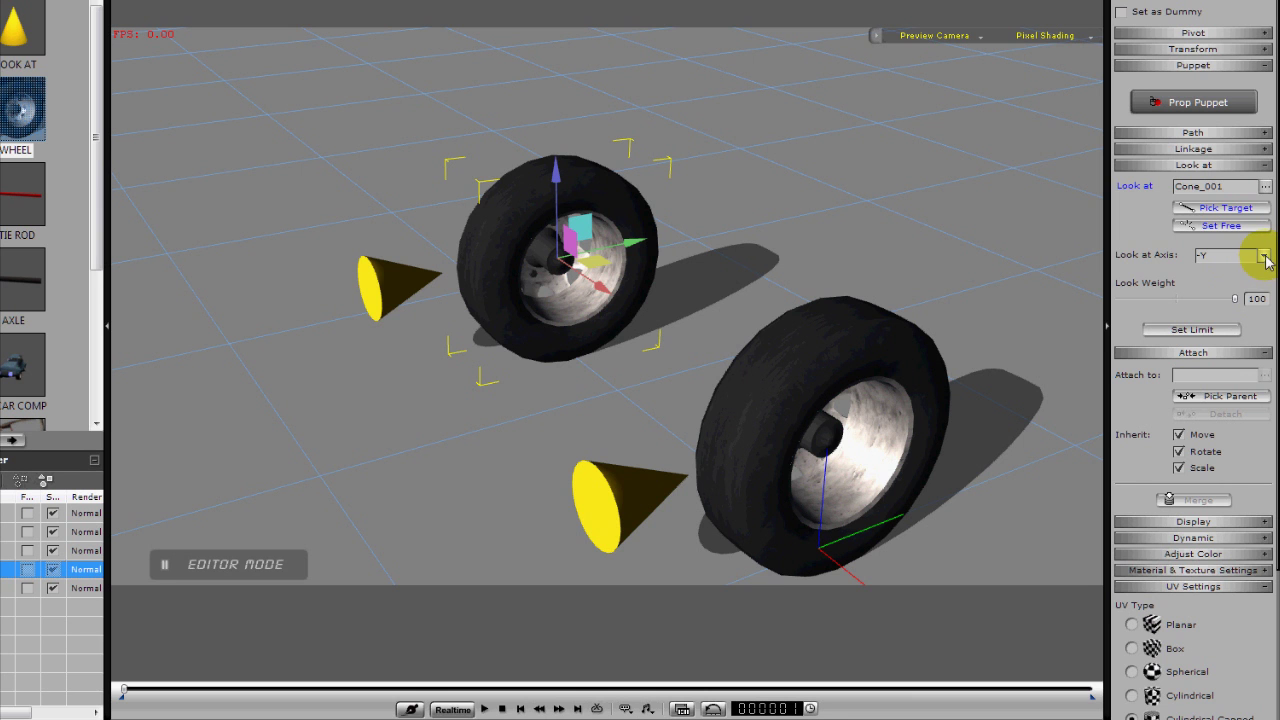
click(1264, 256)
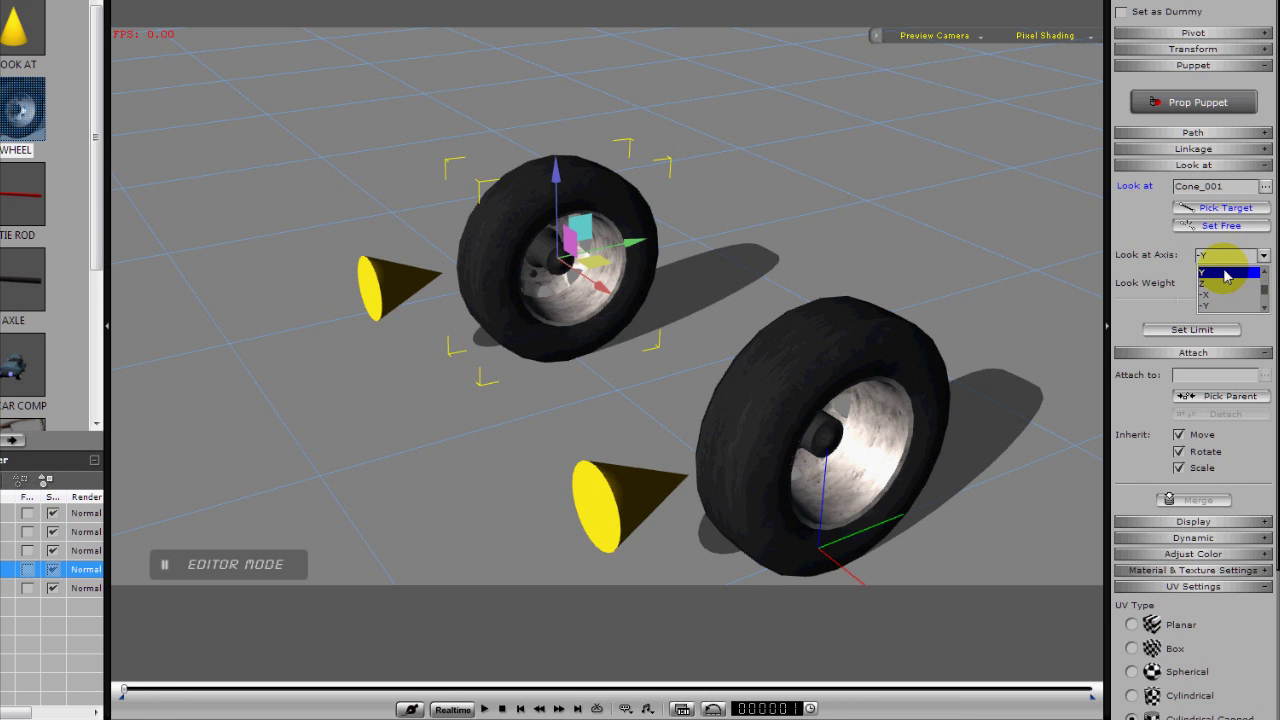
click(1225, 273)
key(space)
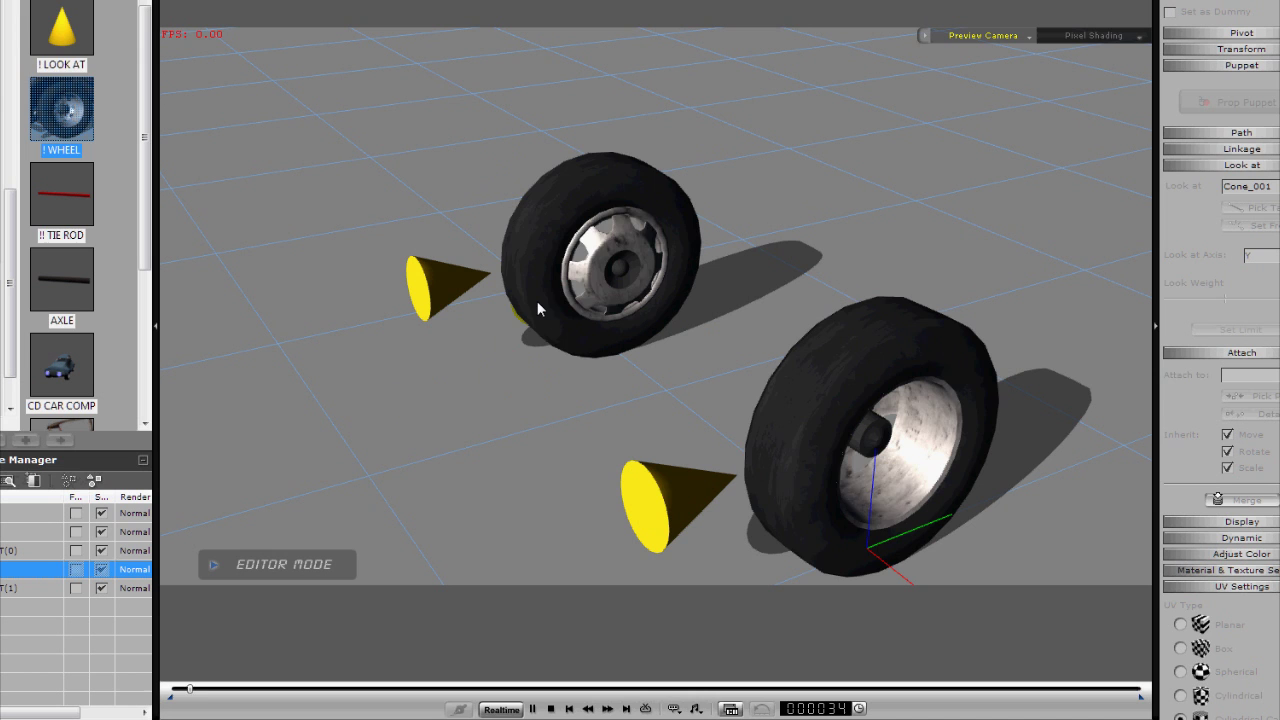
click(551, 708)
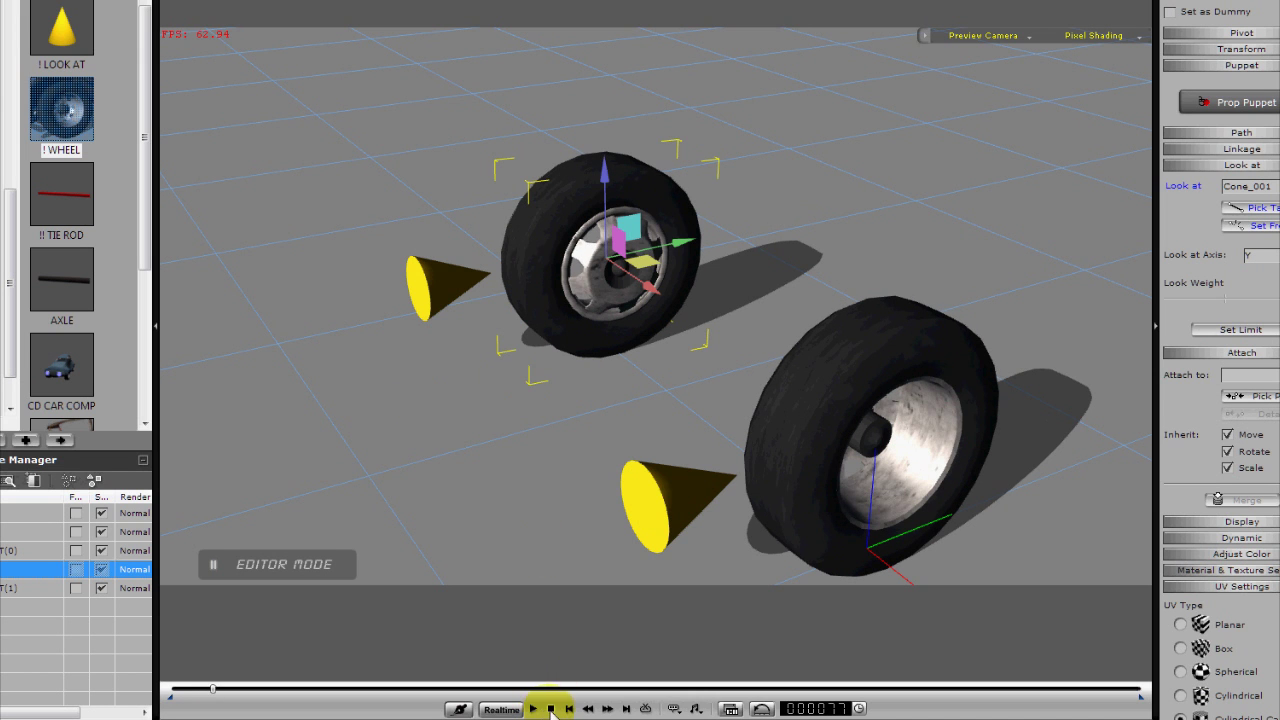
Nudge the second wheel's cone along the X axis to test the look-at link, and inspect both wheels from the front.
click(438, 296)
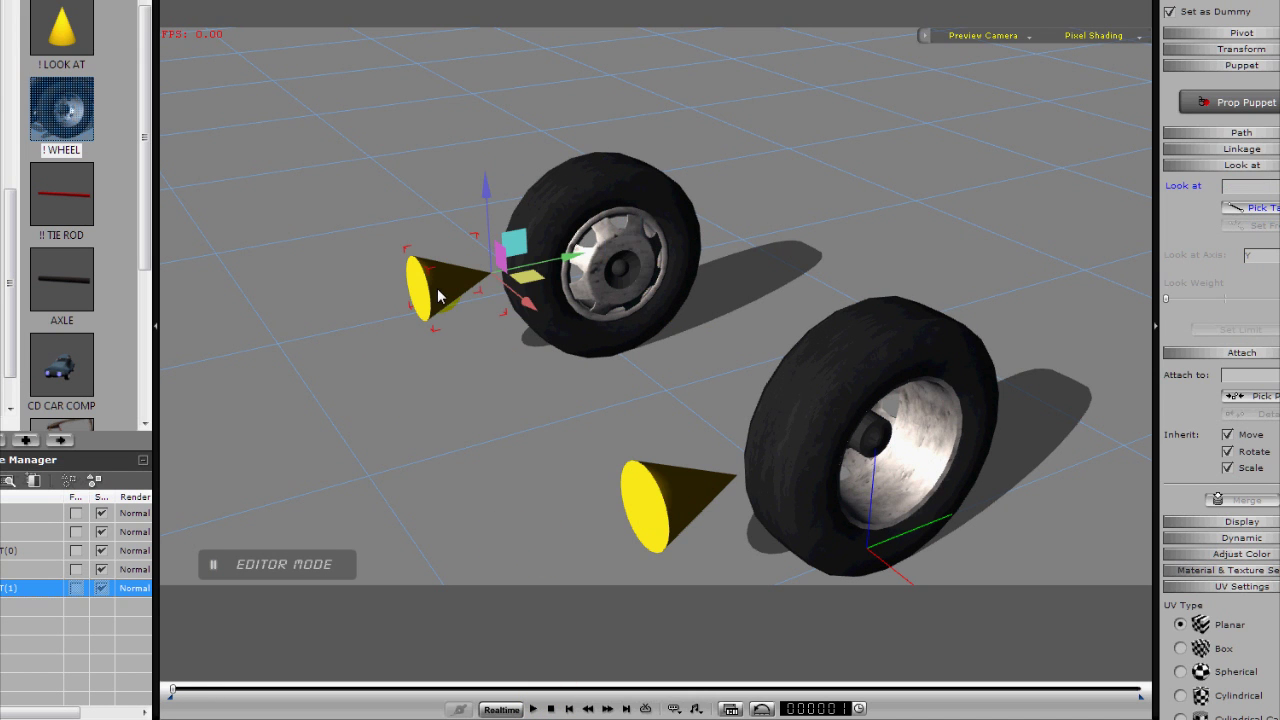
mouse_move(531, 305)
mouse_down()
mouse_move(517, 295)
mouse_move(534, 308)
mouse_up()
drag(545, 398, 684, 406)
drag(718, 475, 833, 373)
drag(664, 399, 495, 332)
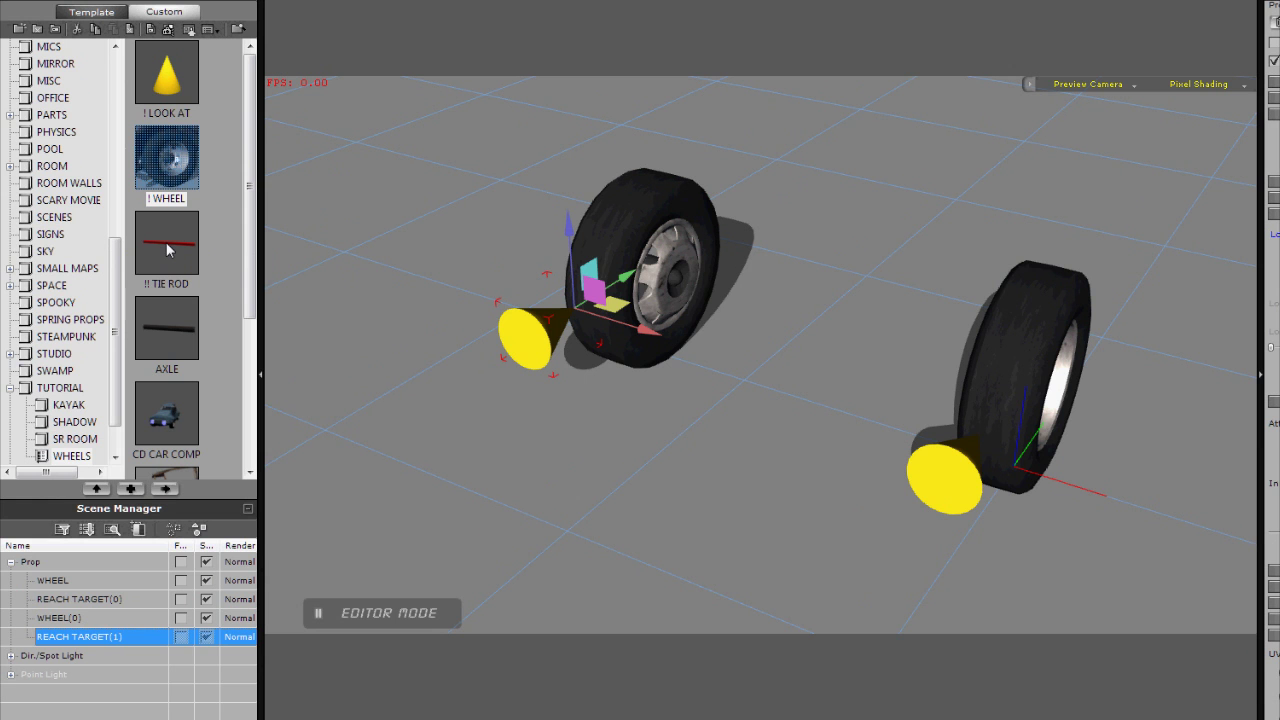
Add the TIE ROD prop and slide it along the X axis until it spans the gap between the two wheels.
drag(167, 250, 528, 265)
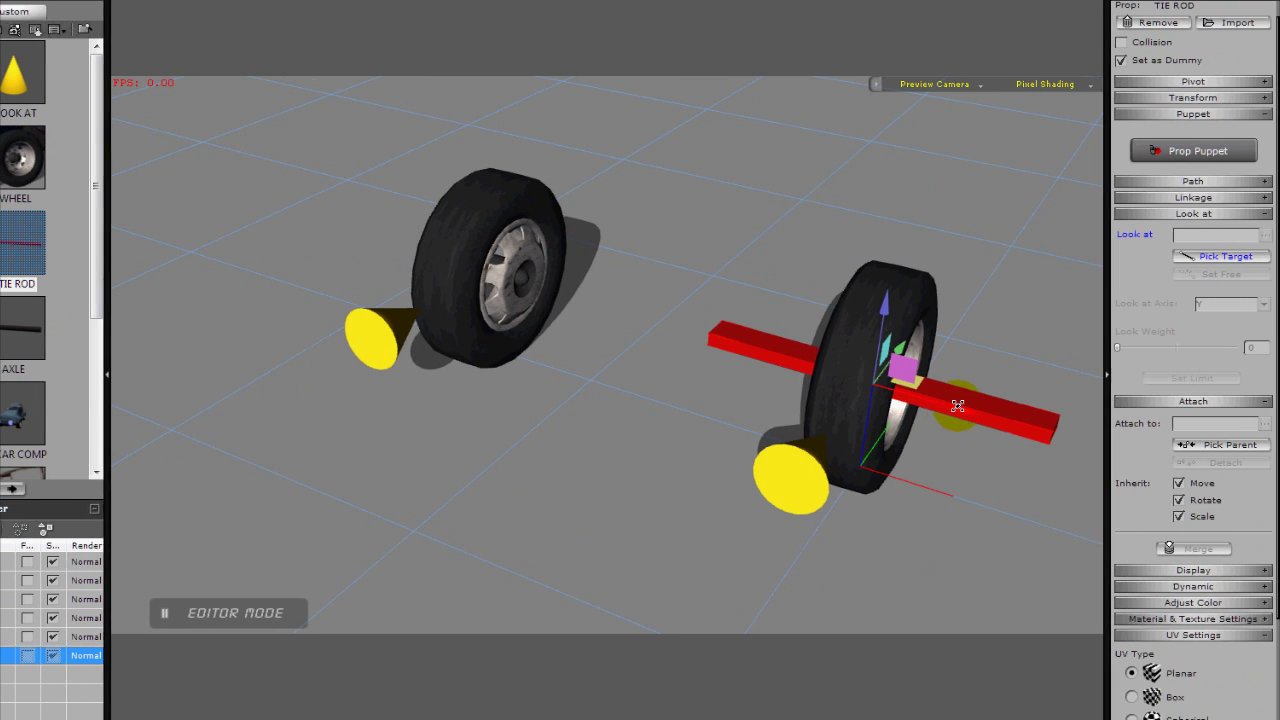
drag(1112, 422, 943, 380)
drag(791, 380, 742, 368)
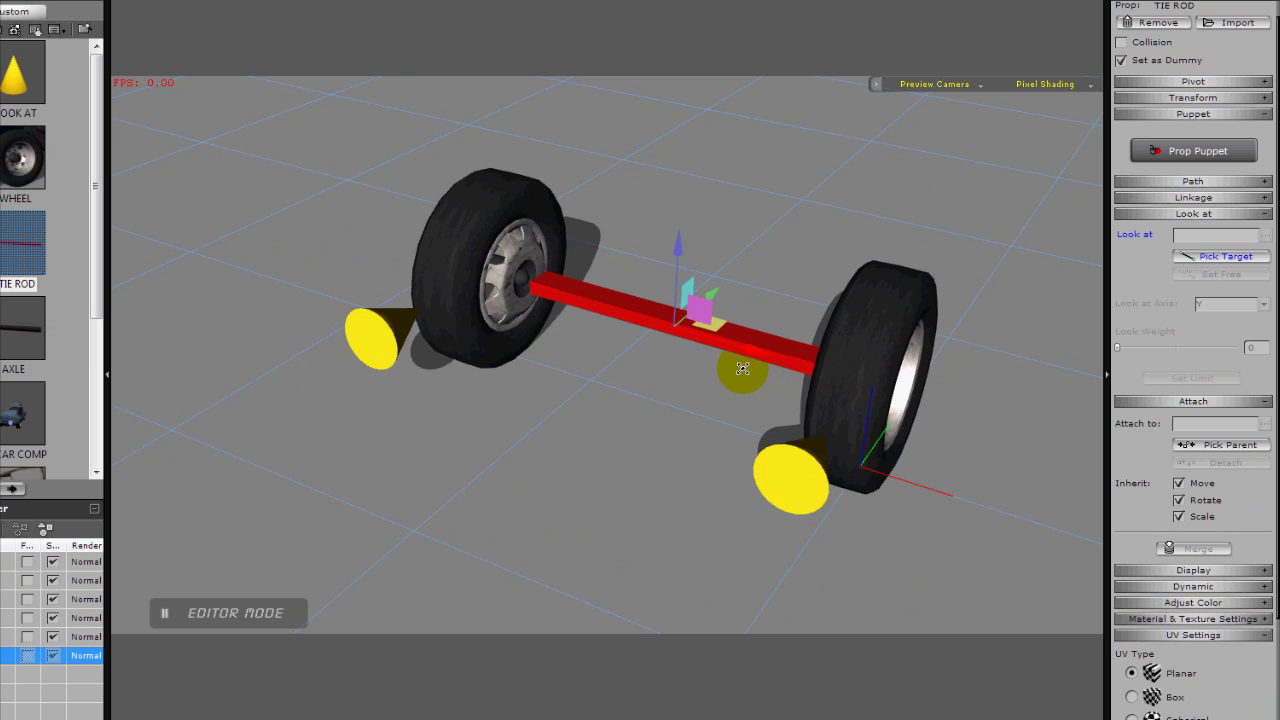
Move the tie rod forward along the Y axis until it sits between the two look-at cones.
right_drag(737, 383, 856, 395)
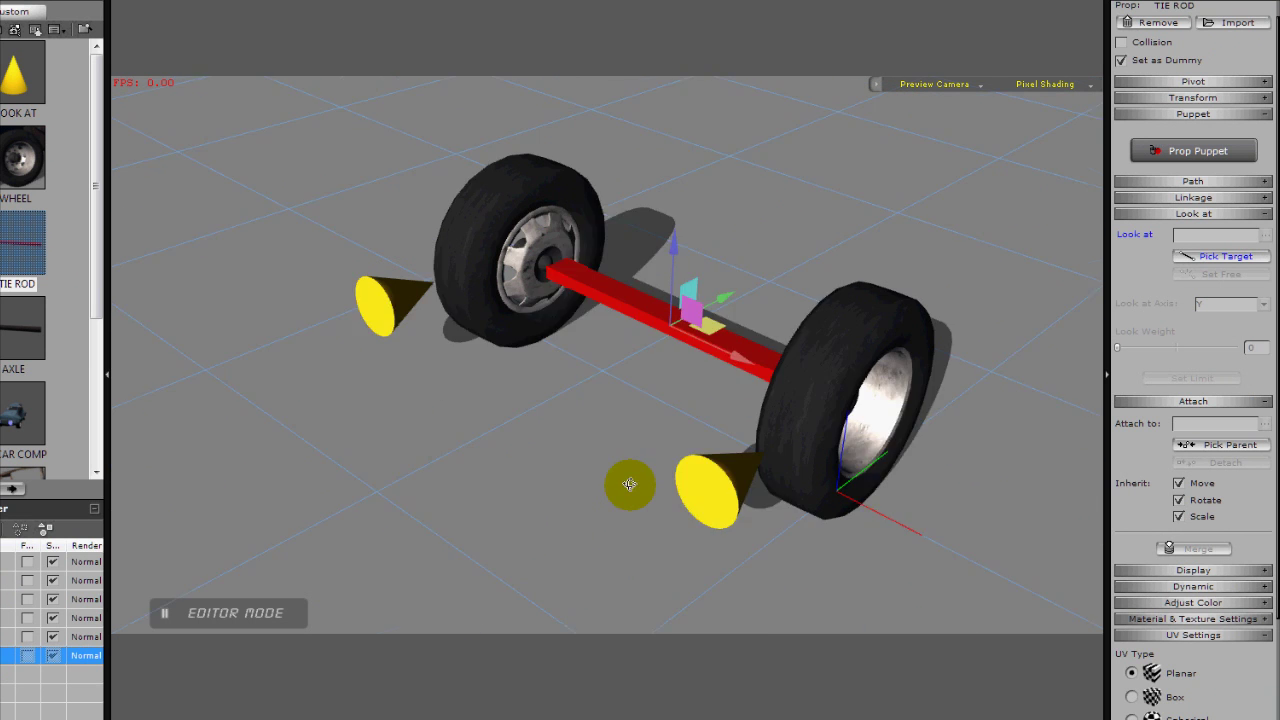
drag(629, 485, 553, 347)
drag(475, 416, 698, 394)
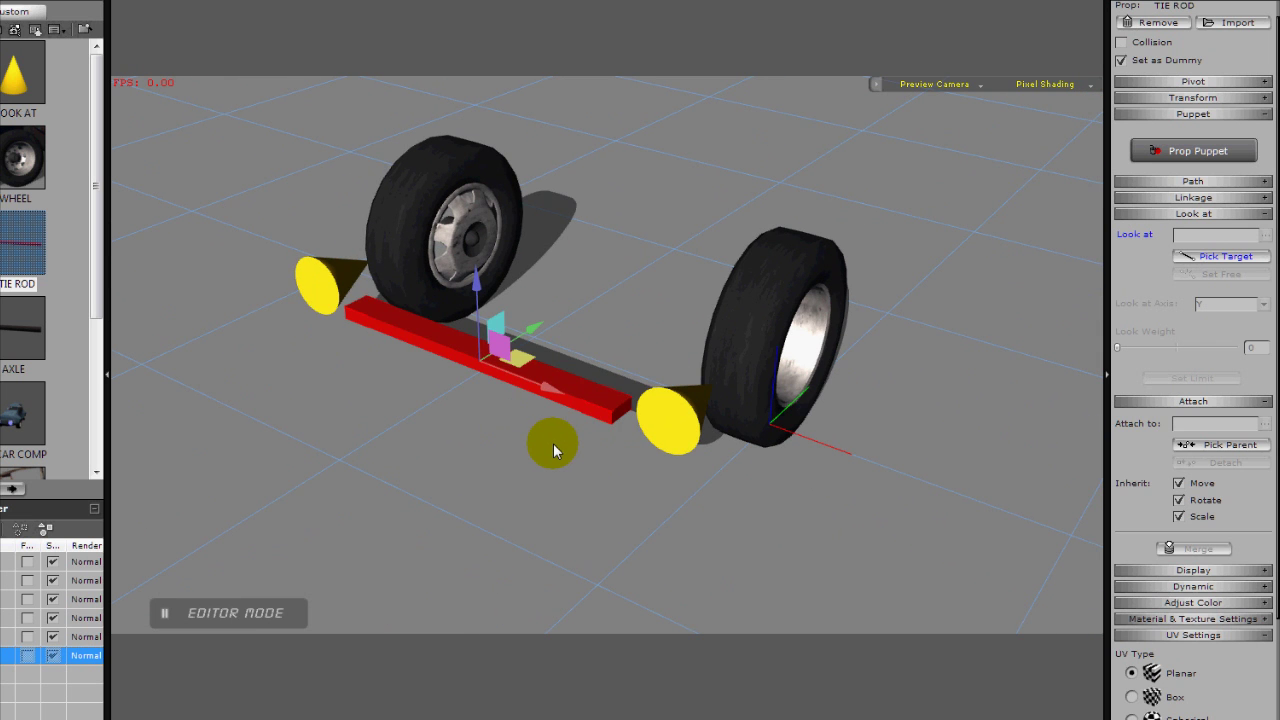
Toggle the display of the dummy props to preview the wheels without the cones and tie rod.
key(ctrl+d)
key(ctrl+d)
key(ctrl+d)
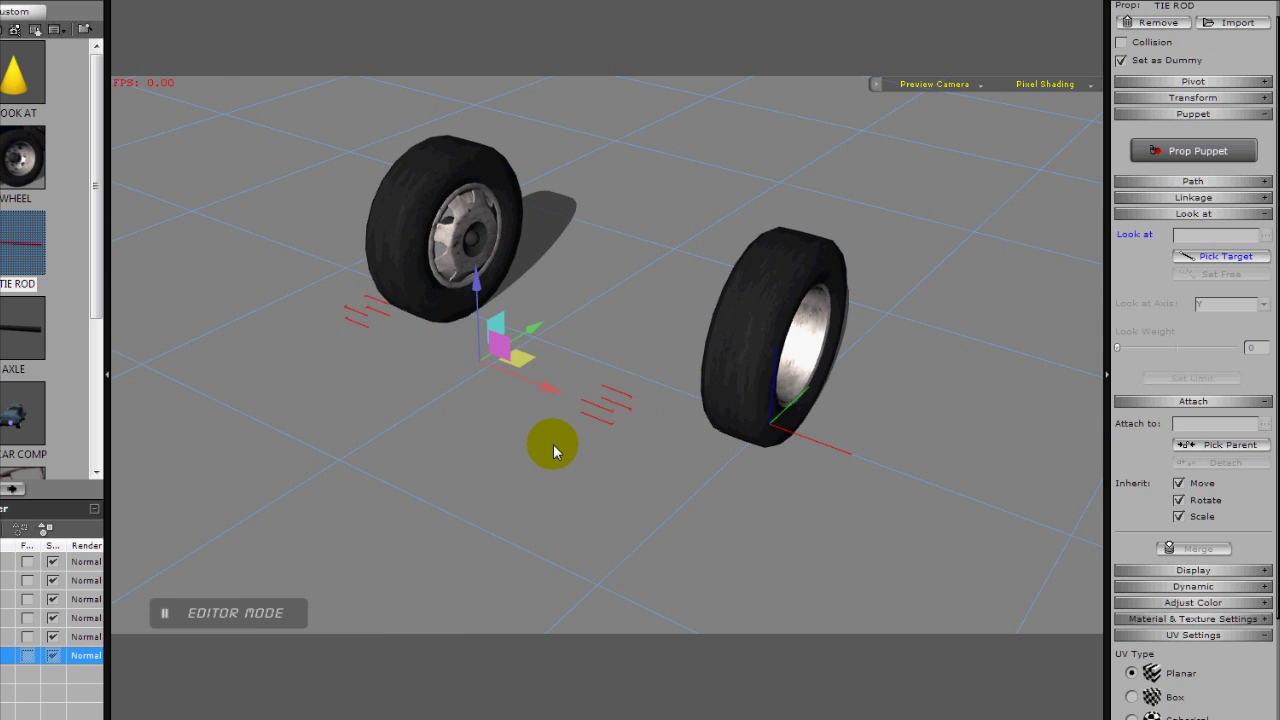
Attach both look-at cones to the tie rod as their parent.
click(677, 430)
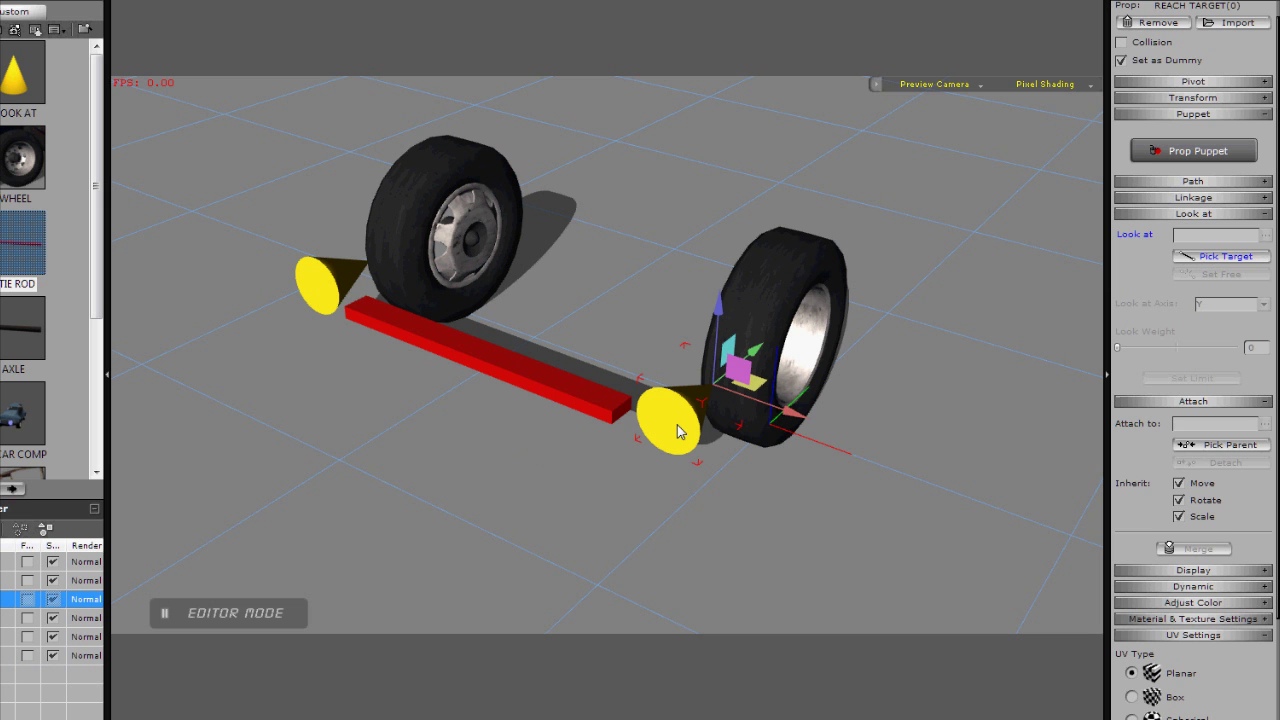
click(1211, 443)
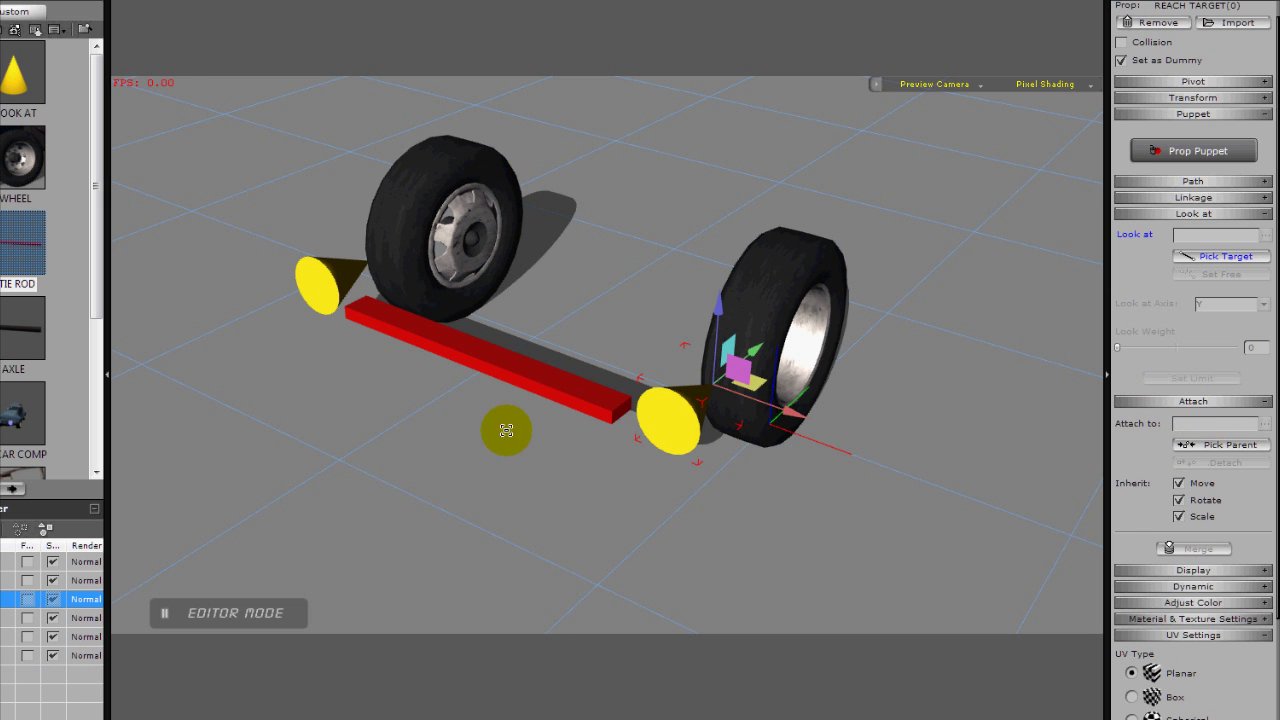
click(547, 386)
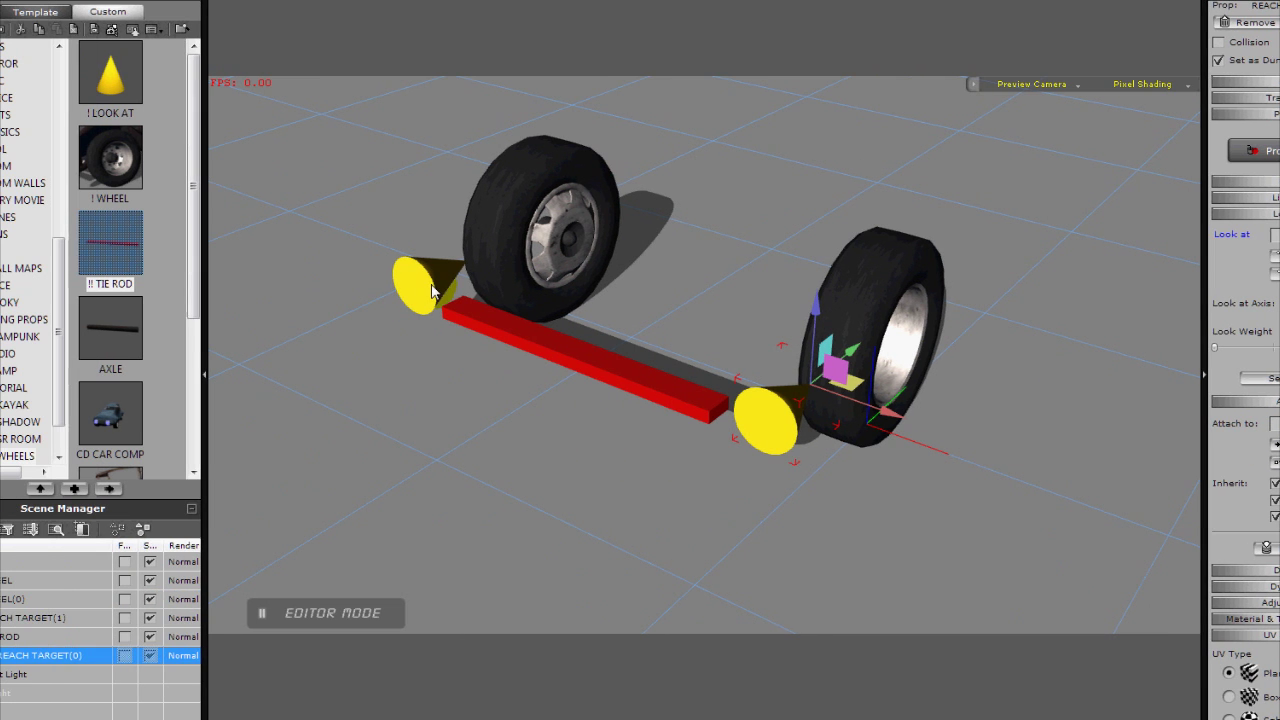
click(424, 292)
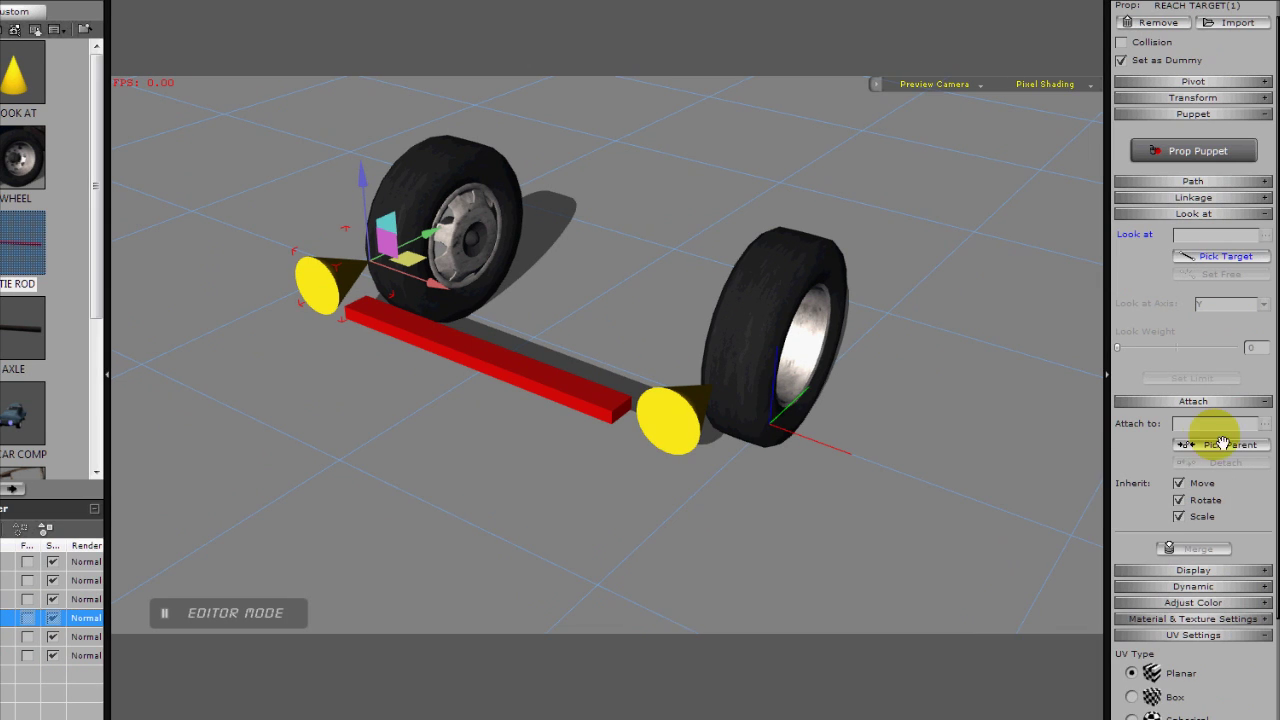
click(538, 378)
Test the steering by sliding the tie rod along the X axis and playing the timeline, and undo the tie rod's move.
click(493, 368)
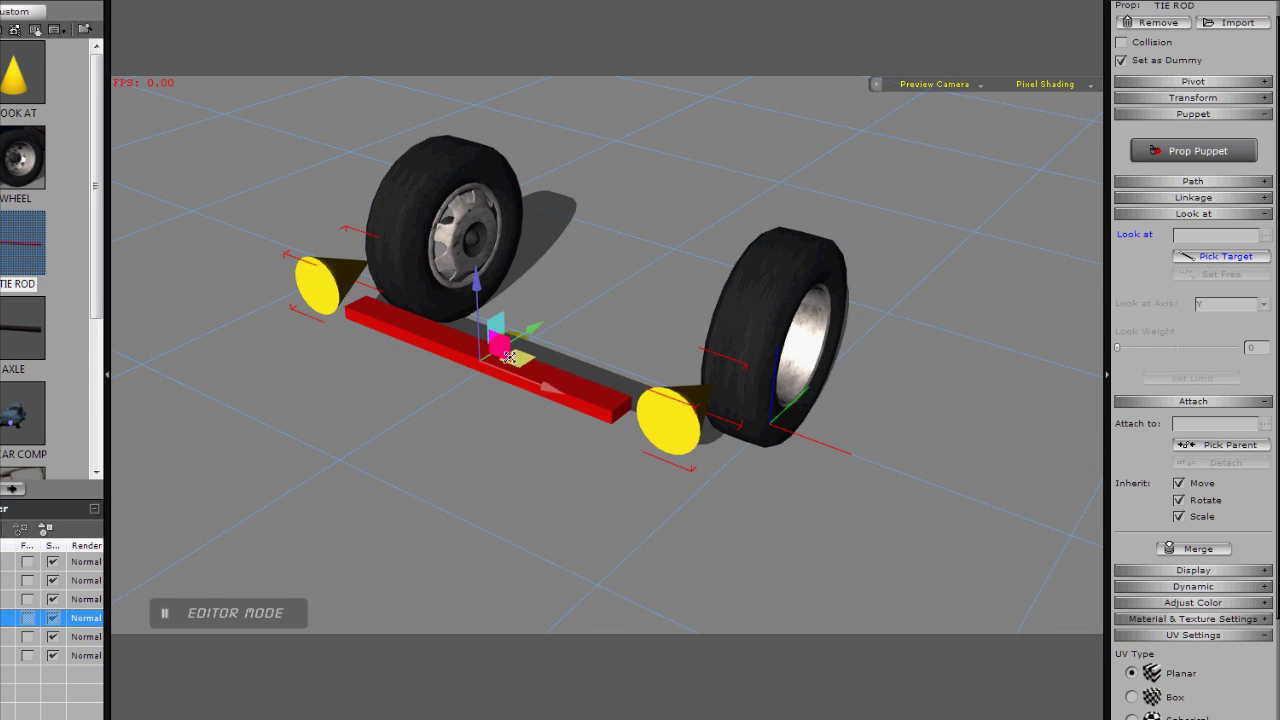
drag(552, 382, 533, 408)
key(space)
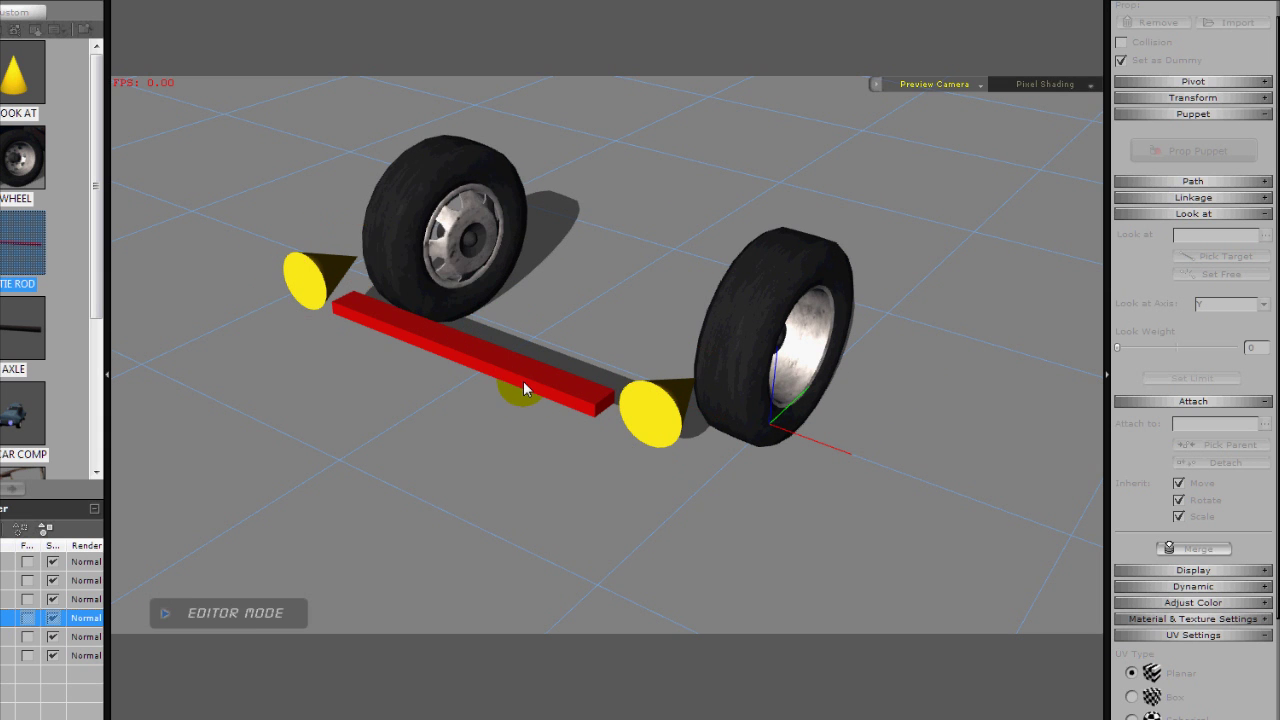
key(space)
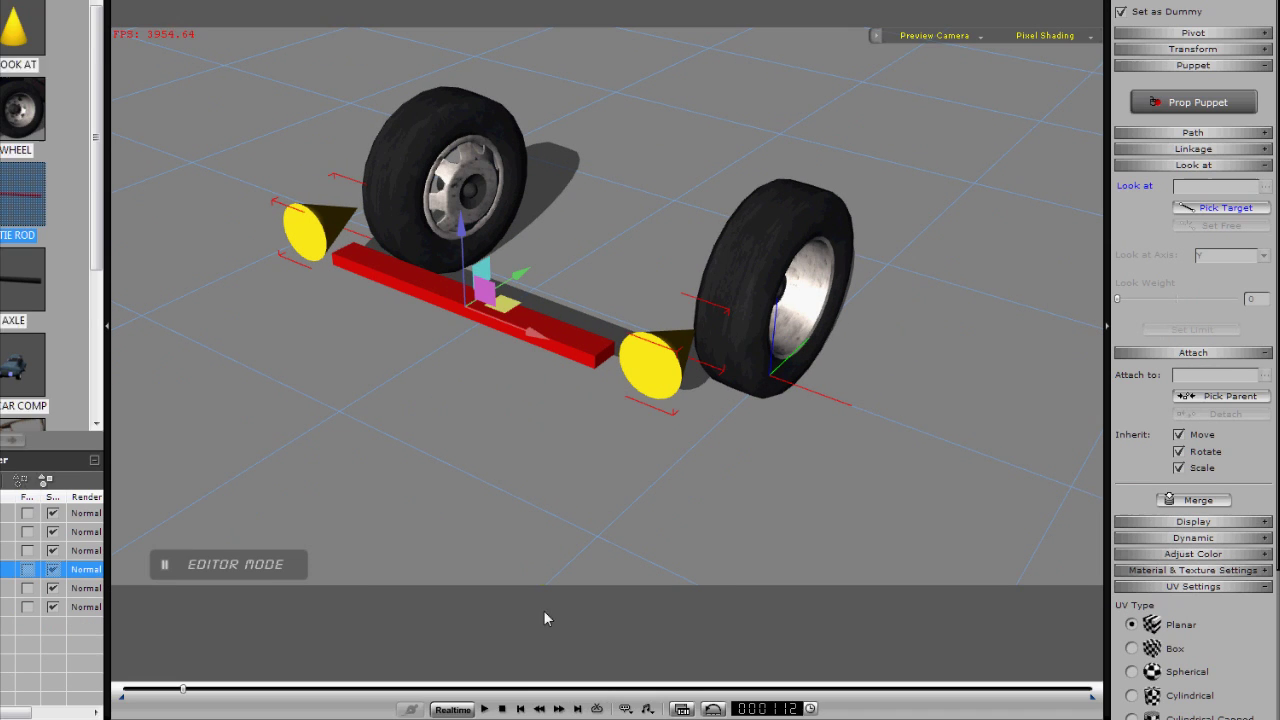
click(501, 708)
click(497, 334)
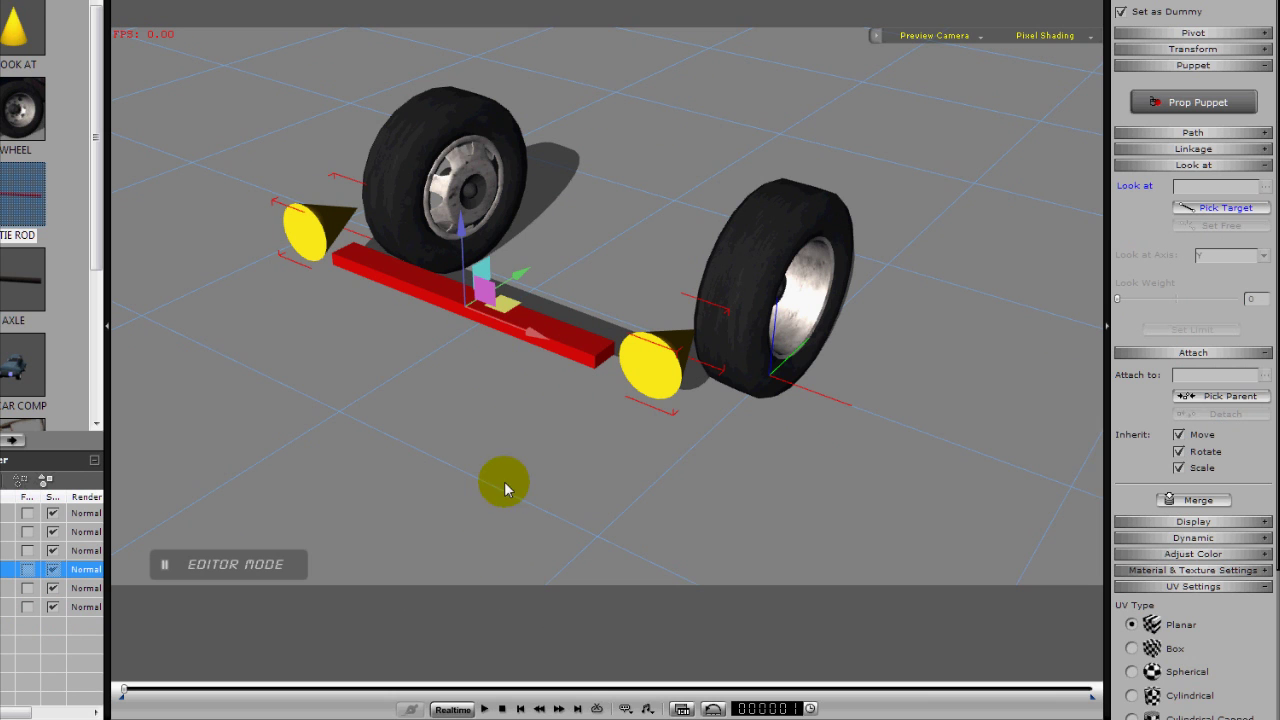
key(space)
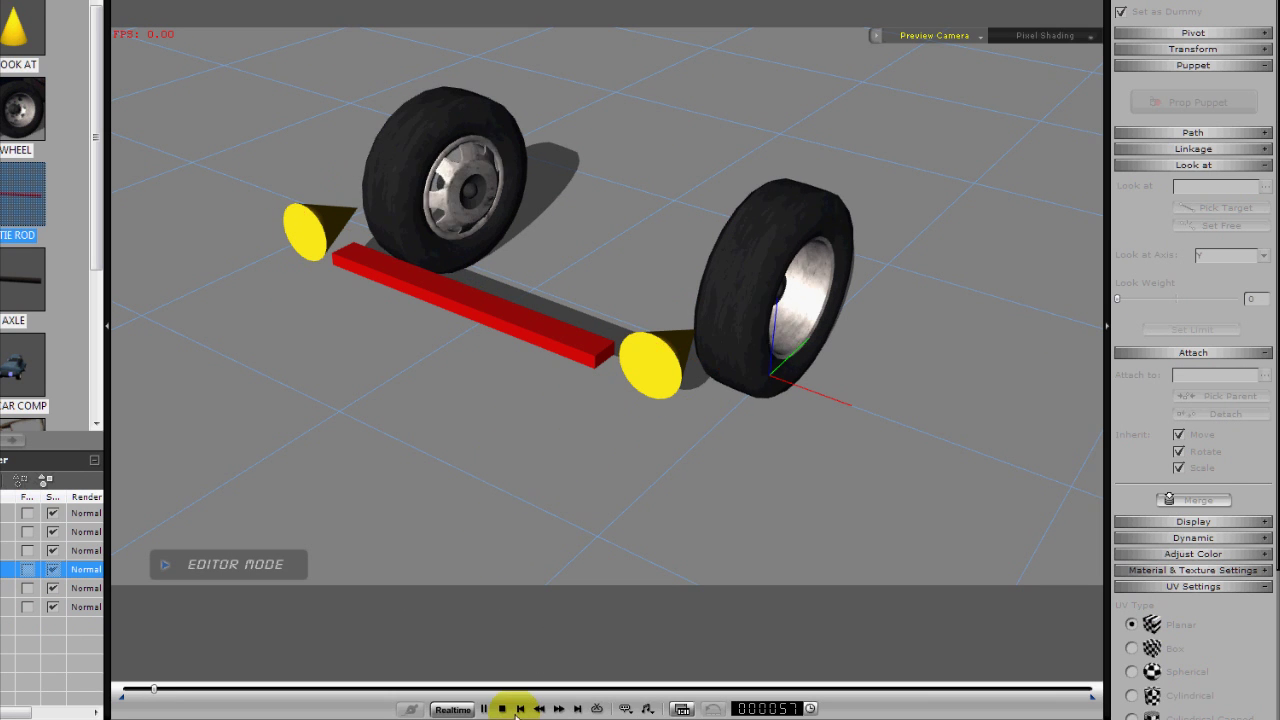
click(503, 709)
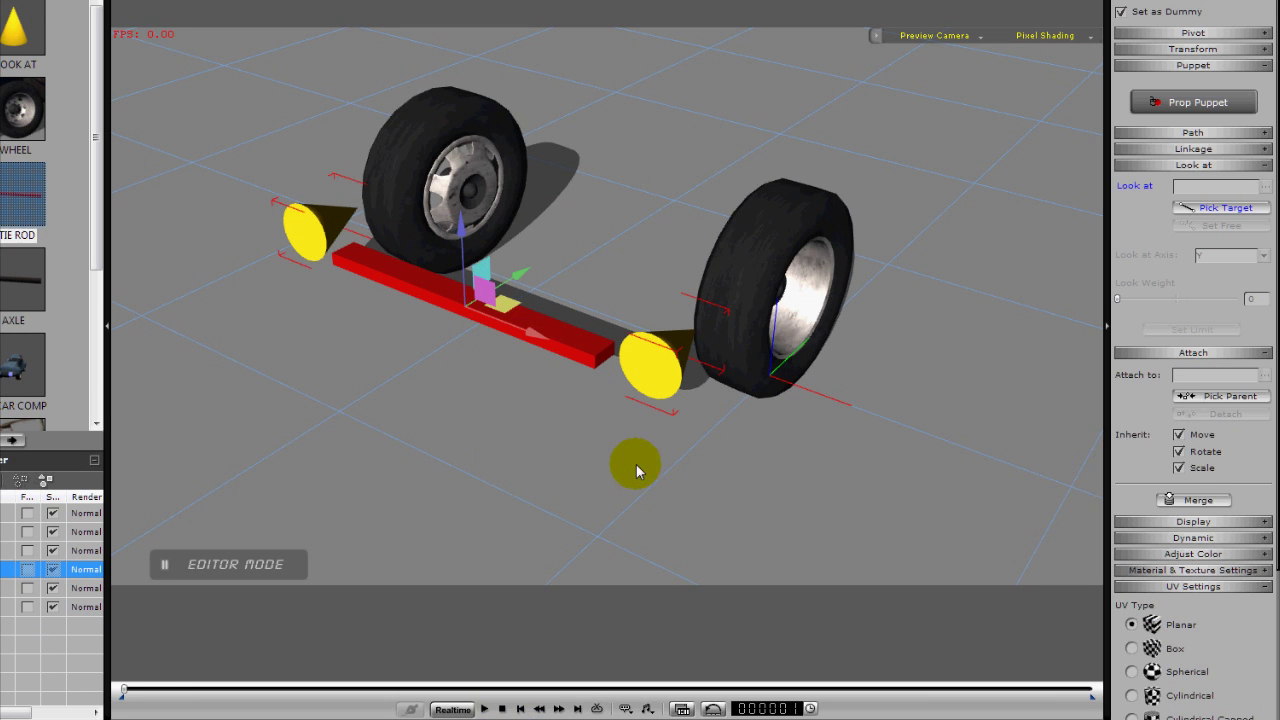
key(ctrl+z)
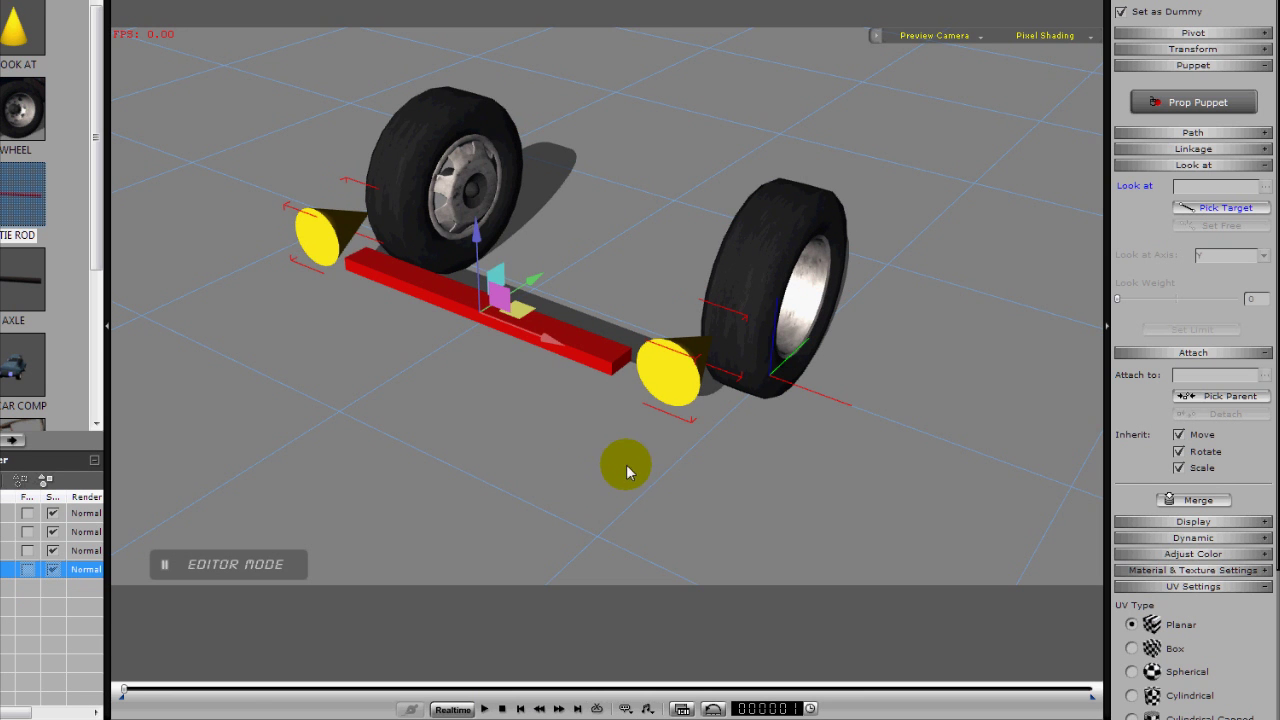
Add the TRUCK BODY prop and move it back along the Y axis until its front fenders sit over the wheels.
right_drag(631, 466, 497, 432)
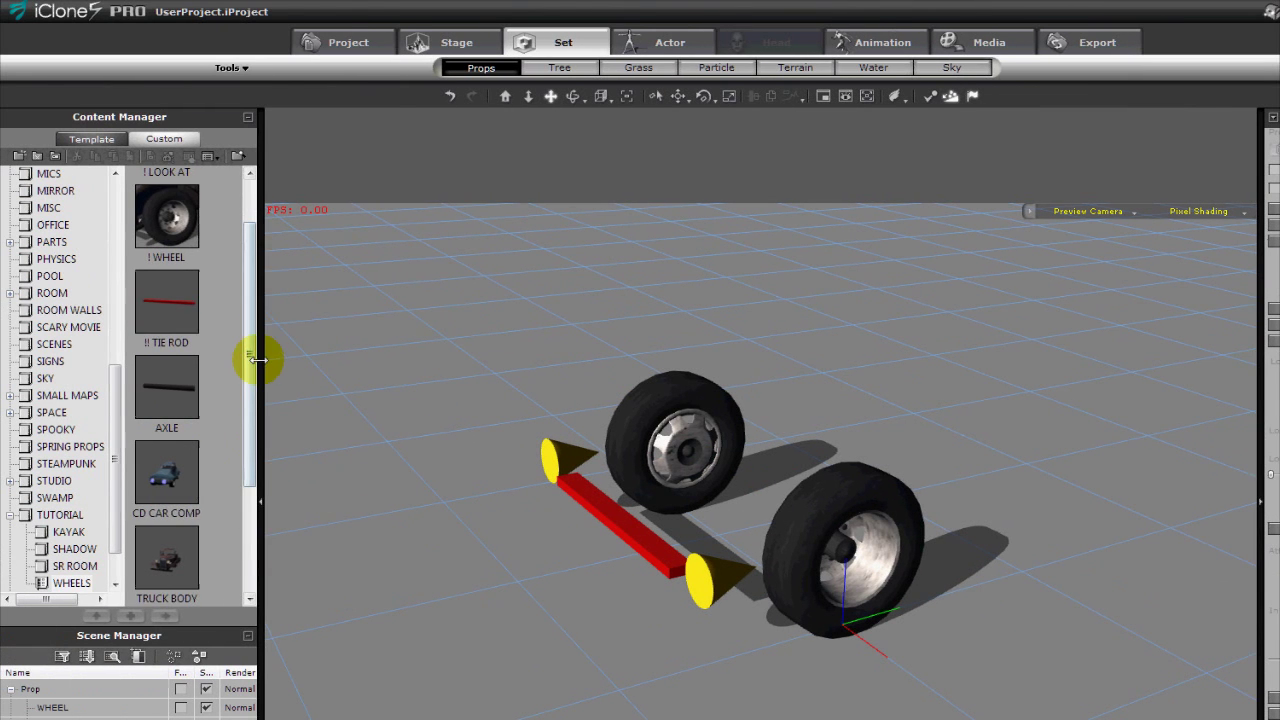
scroll(224, 475, down, 3)
double_click(173, 416)
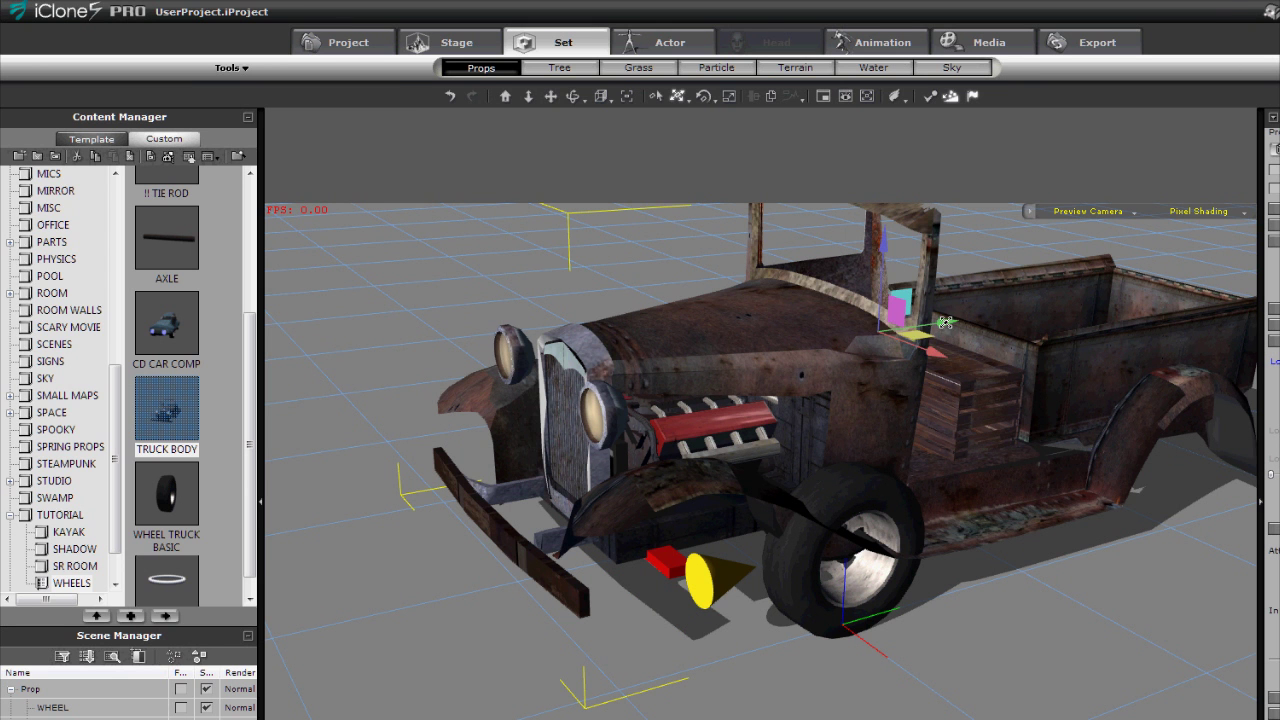
drag(944, 322, 1048, 288)
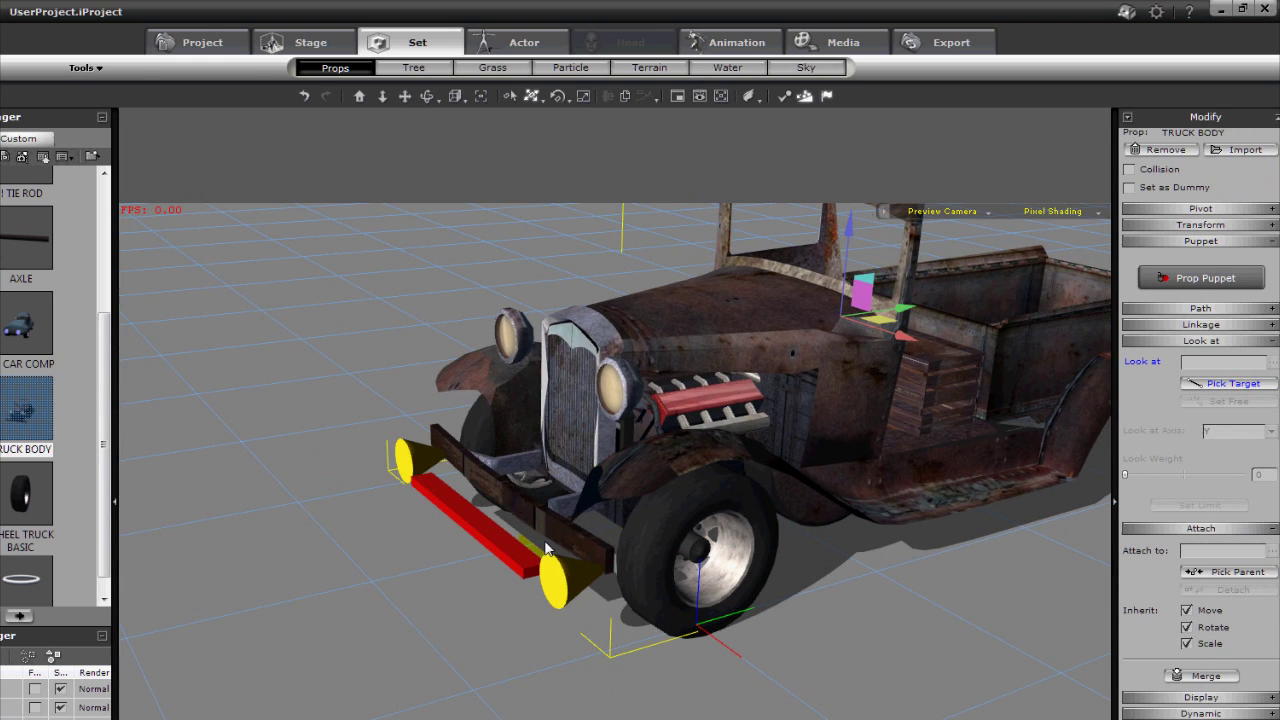
Shift the truck body slightly along the X axis to center it over both wheels, and check the fit from the side.
middle_drag(545, 548, 734, 394)
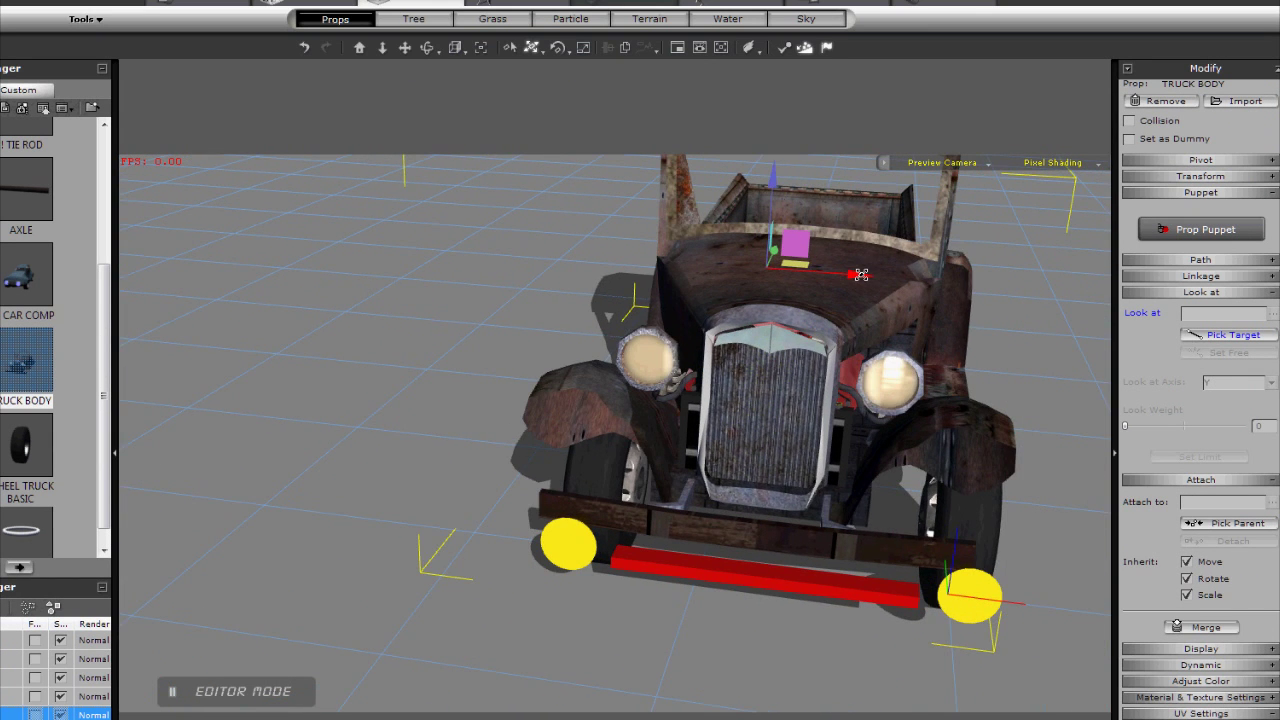
drag(861, 274, 882, 275)
middle_drag(853, 375, 504, 373)
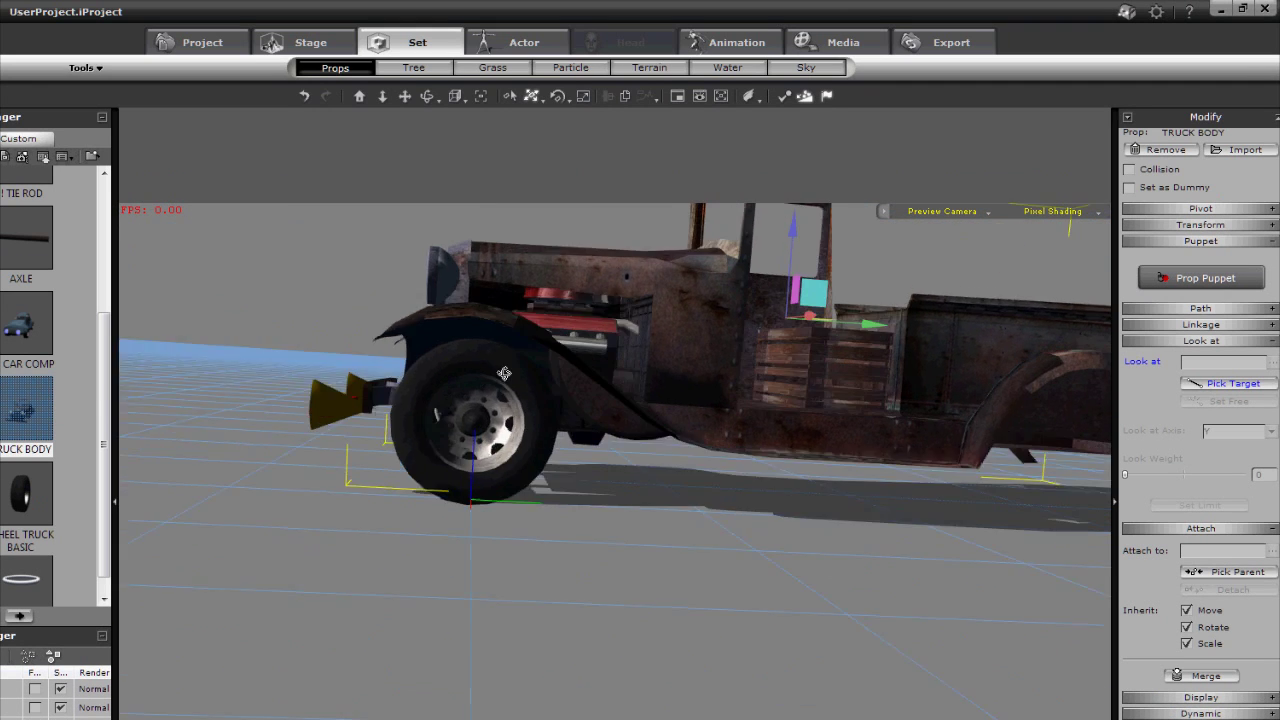
right_drag(504, 374, 866, 449)
right_drag(779, 453, 714, 508)
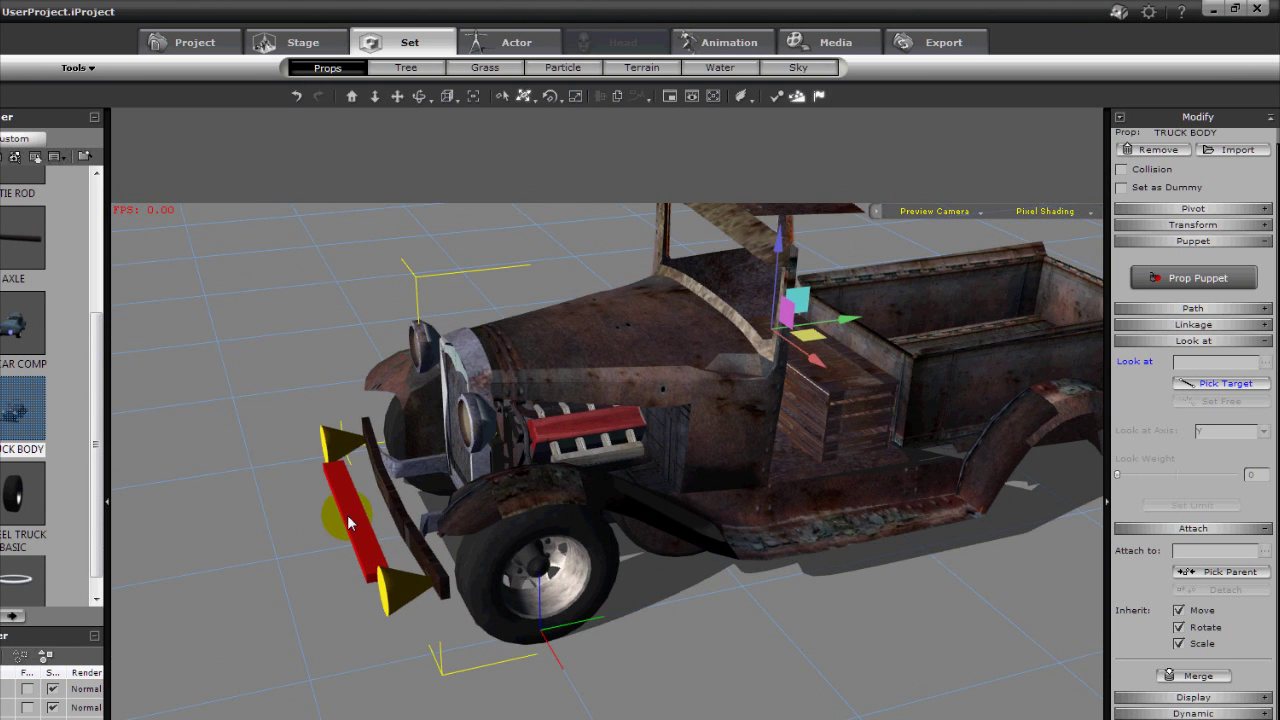
Attach the tie rod to the truck body as its parent, and test the link by moving the body along the Y axis.
click(349, 523)
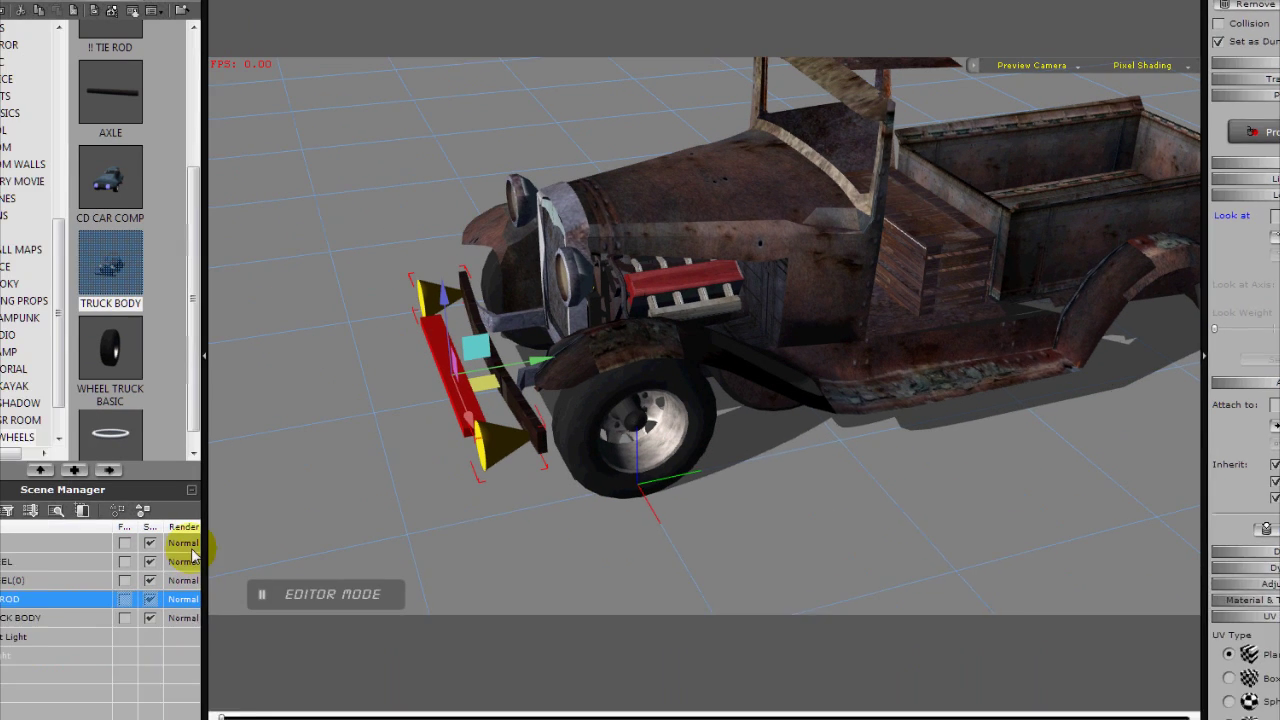
click(1222, 572)
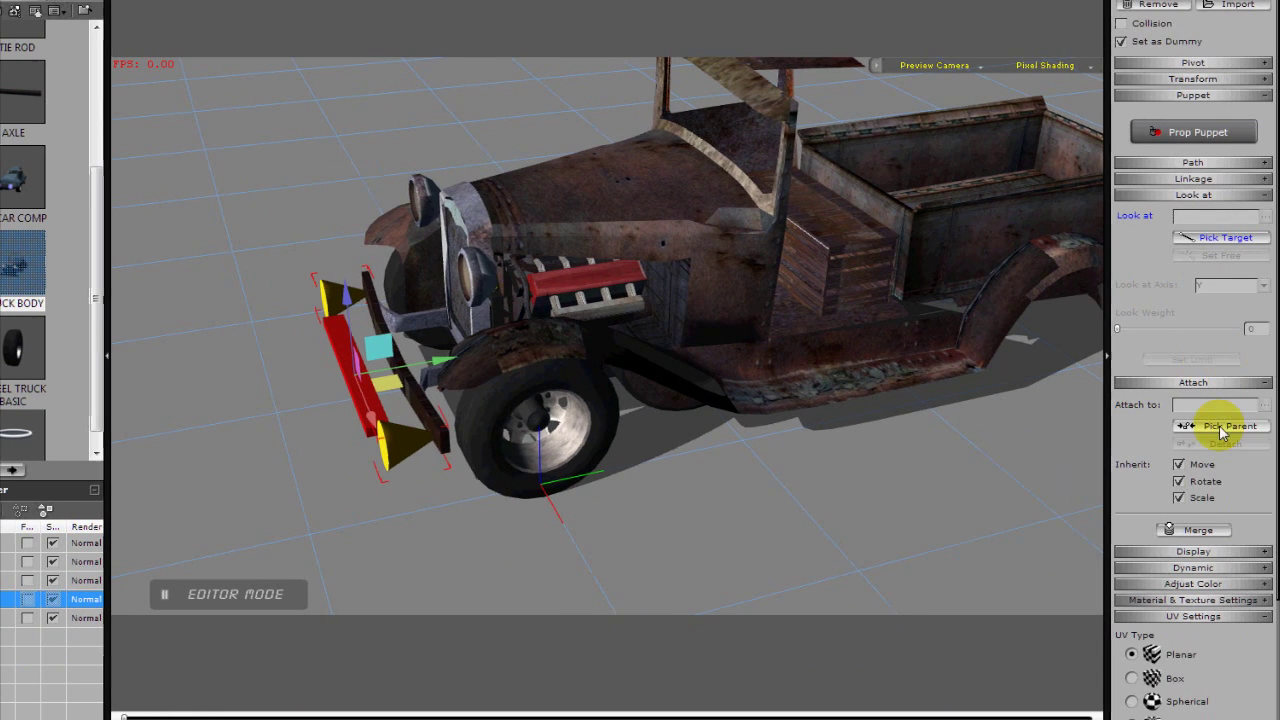
click(762, 249)
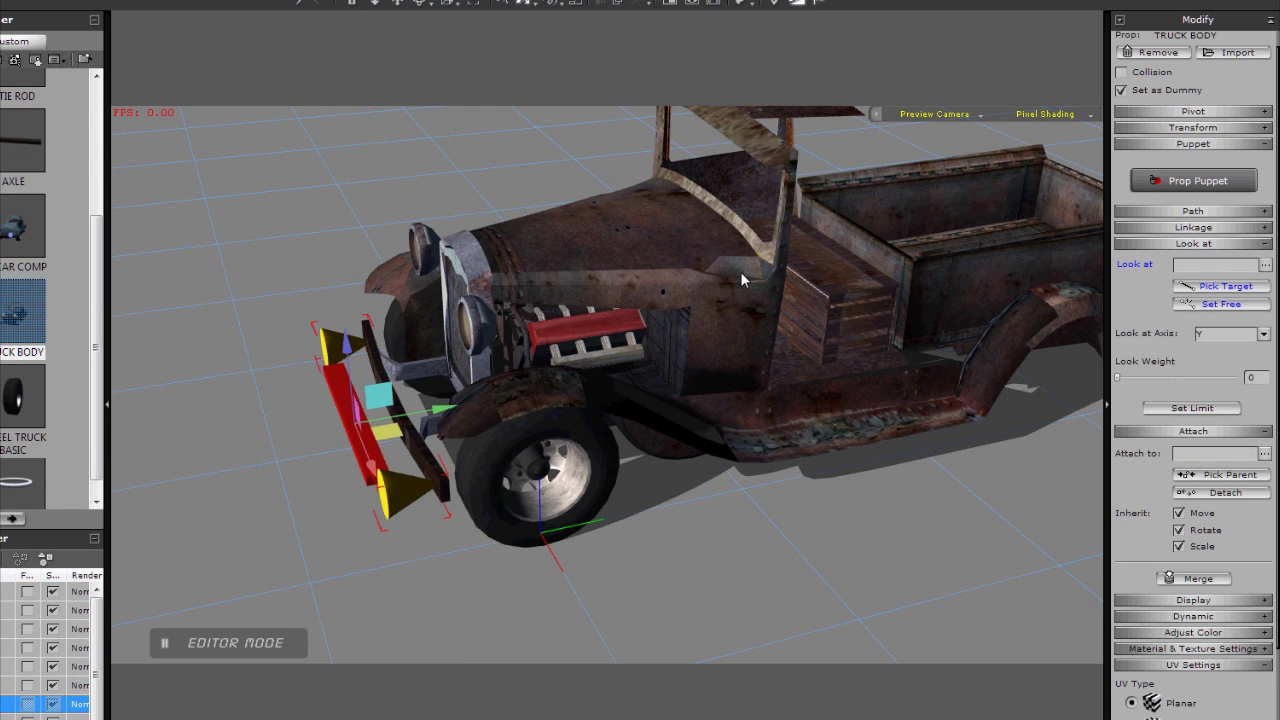
click(740, 223)
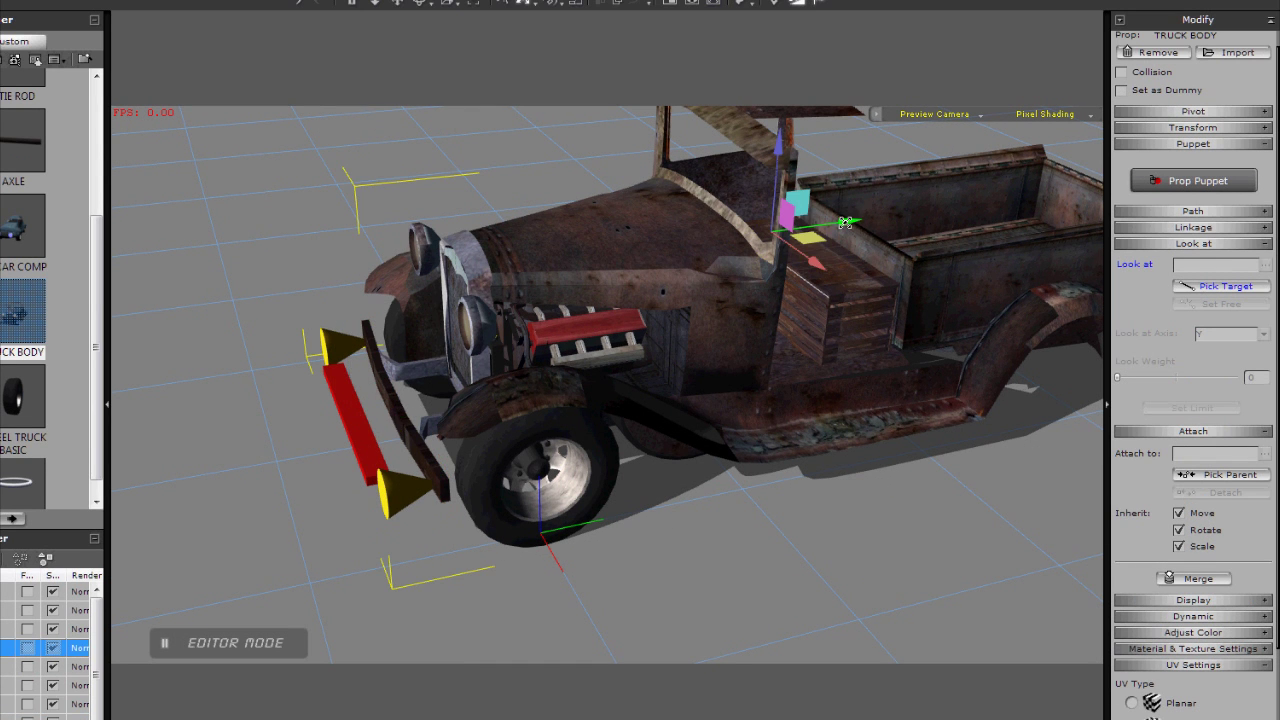
mouse_move(845, 223)
mouse_down()
mouse_move(877, 217)
mouse_move(811, 229)
mouse_move(874, 218)
mouse_move(850, 223)
mouse_up()
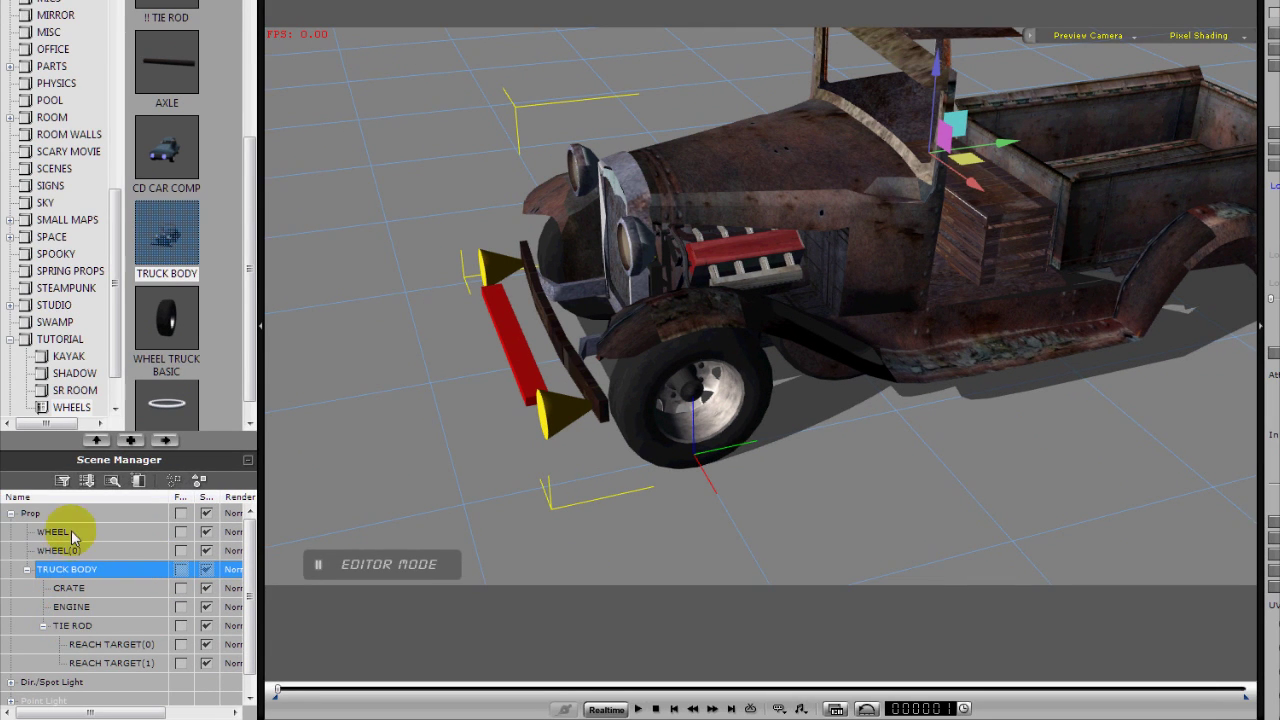
Attach both front wheels to the truck body as their parent, and slide the body along the Y axis to test the links.
click(71, 532)
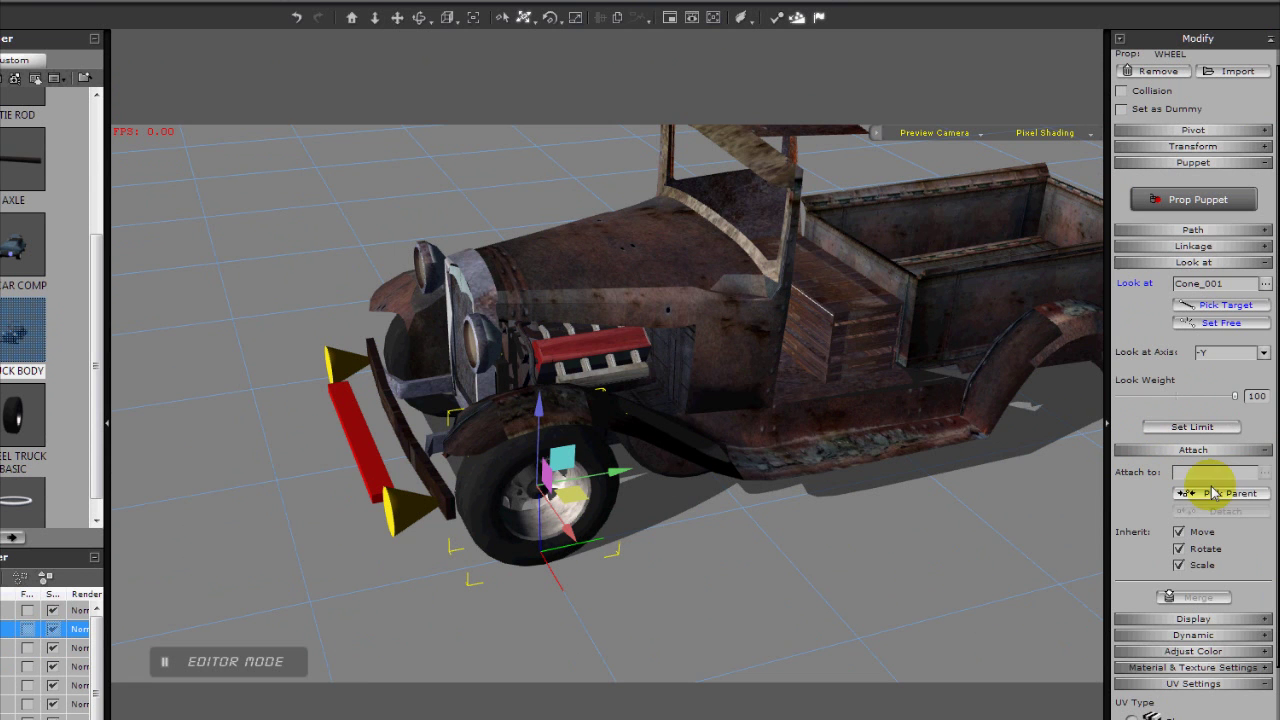
click(753, 329)
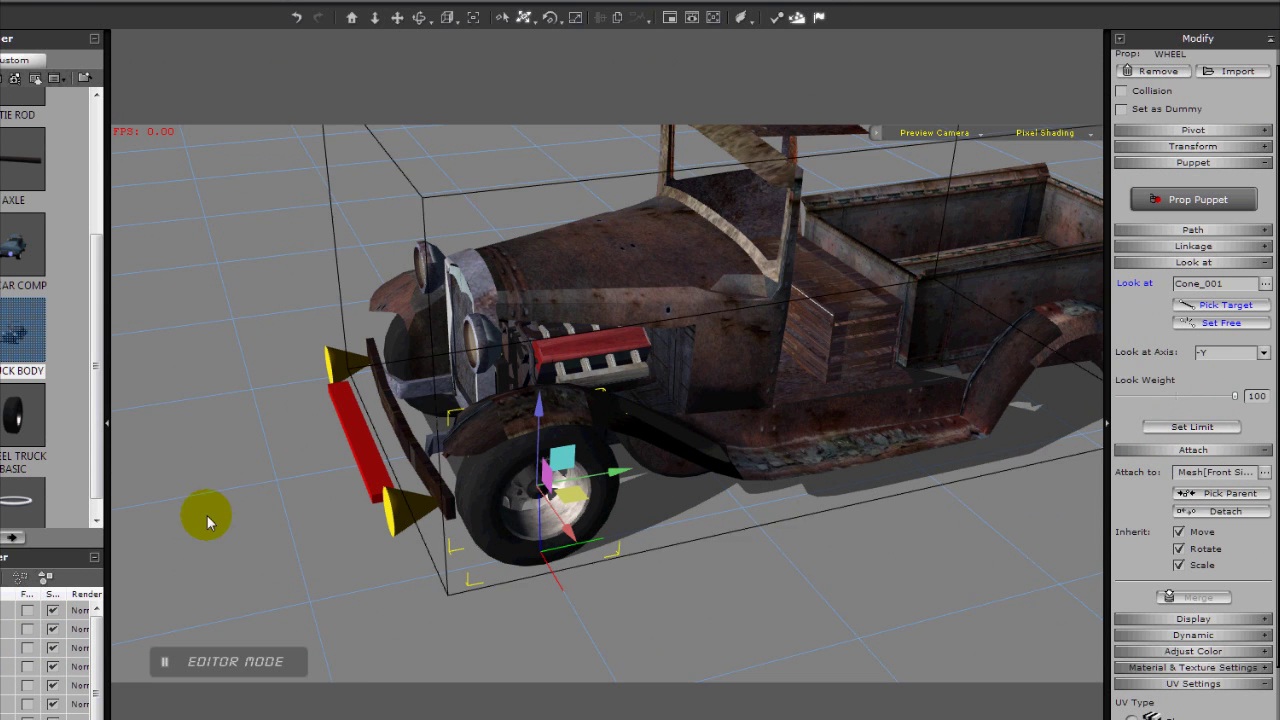
click(60, 532)
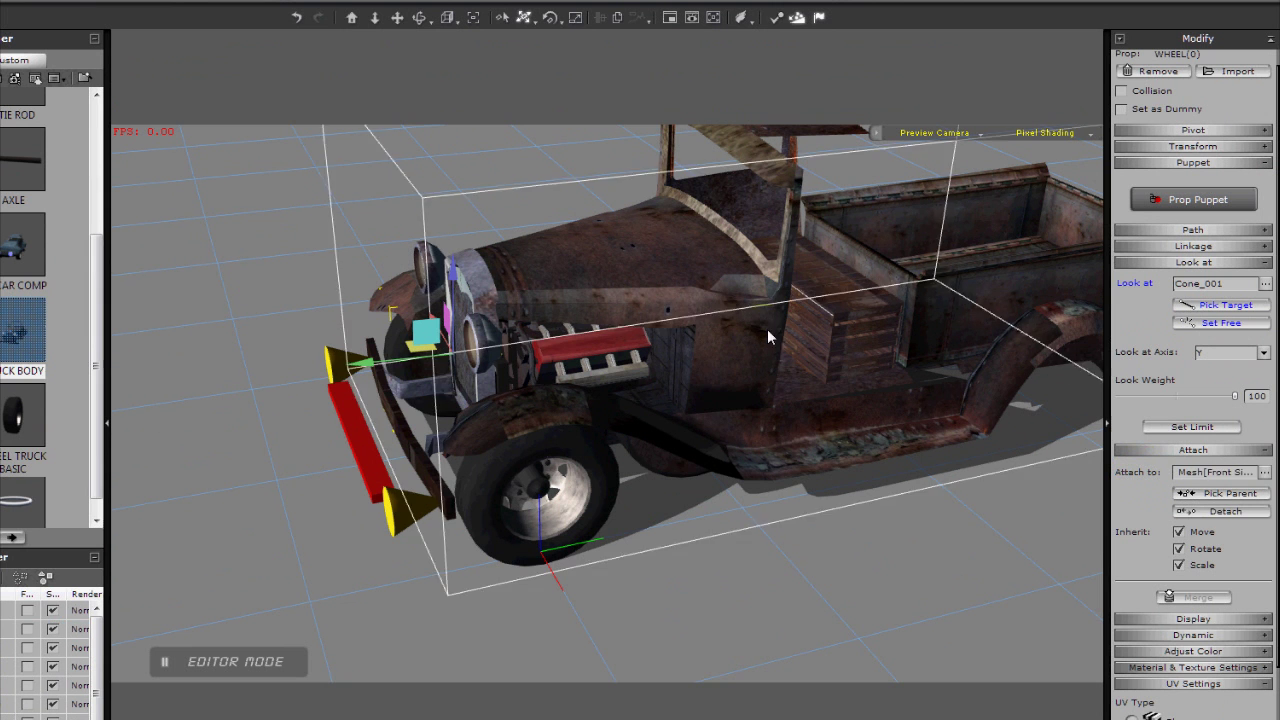
click(767, 329)
click(720, 361)
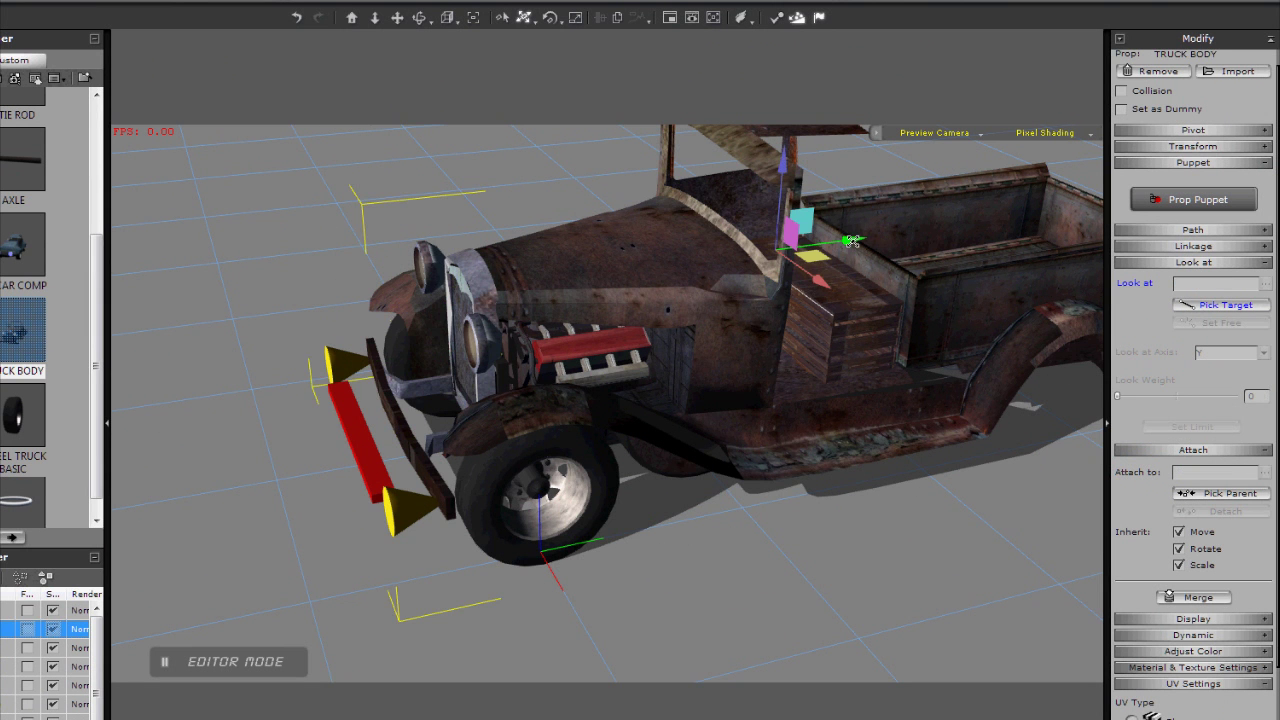
drag(850, 247, 881, 244)
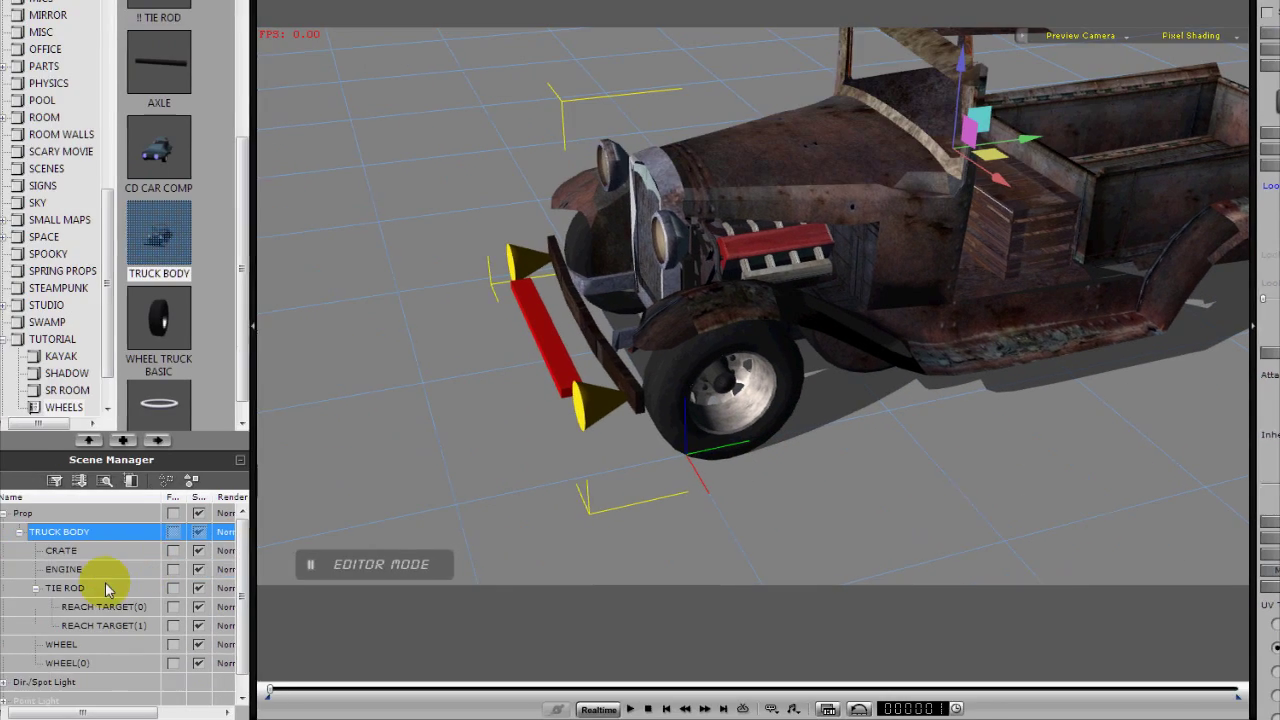
Slide the tie rod sideways along the X axis to test the front-wheel steering on the assembled truck.
click(106, 583)
drag(571, 373, 498, 372)
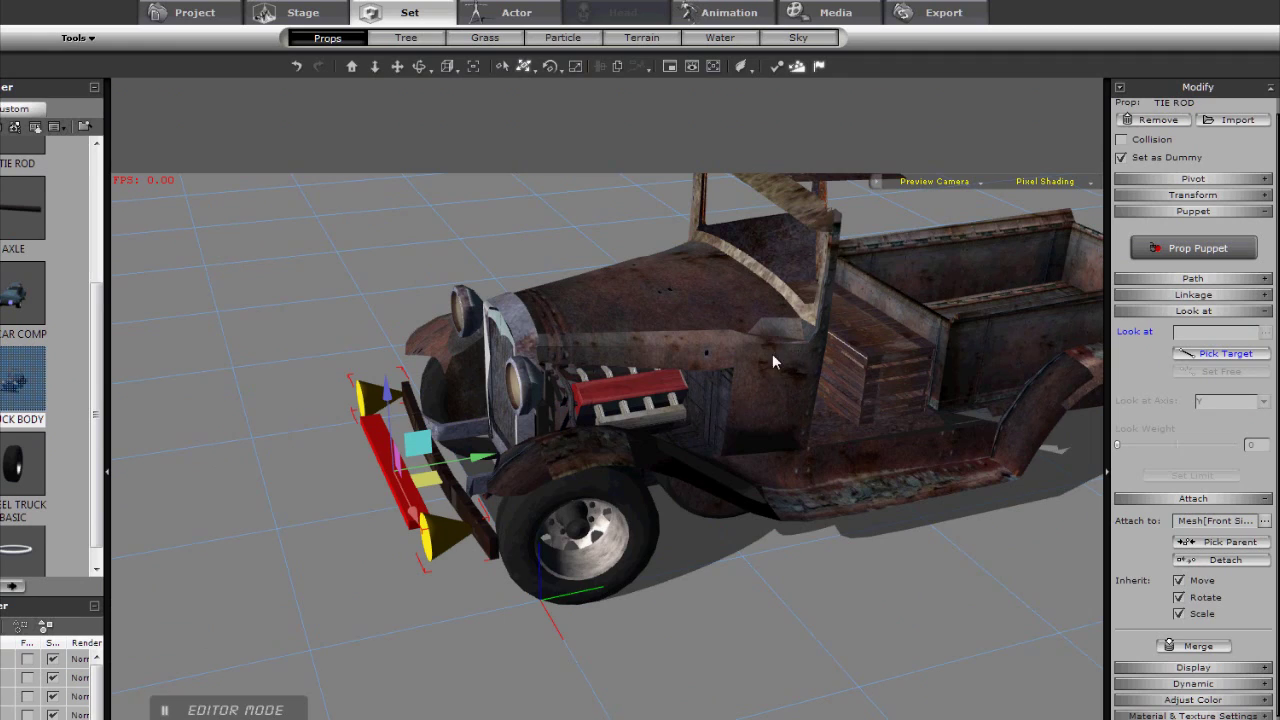
middle_drag(786, 340, 690, 350)
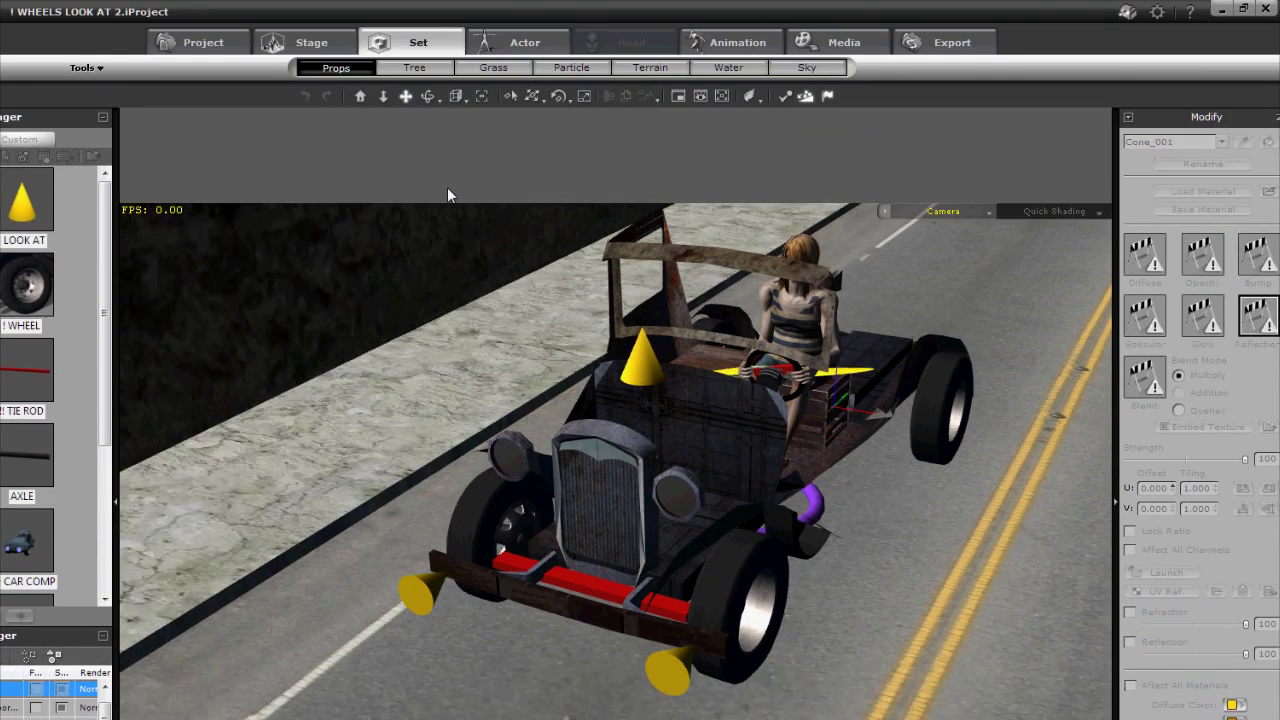
Play the animation in the ! WHEELS LOOK AT 2 project to examine the steering rig on a driven truck.
key(space)
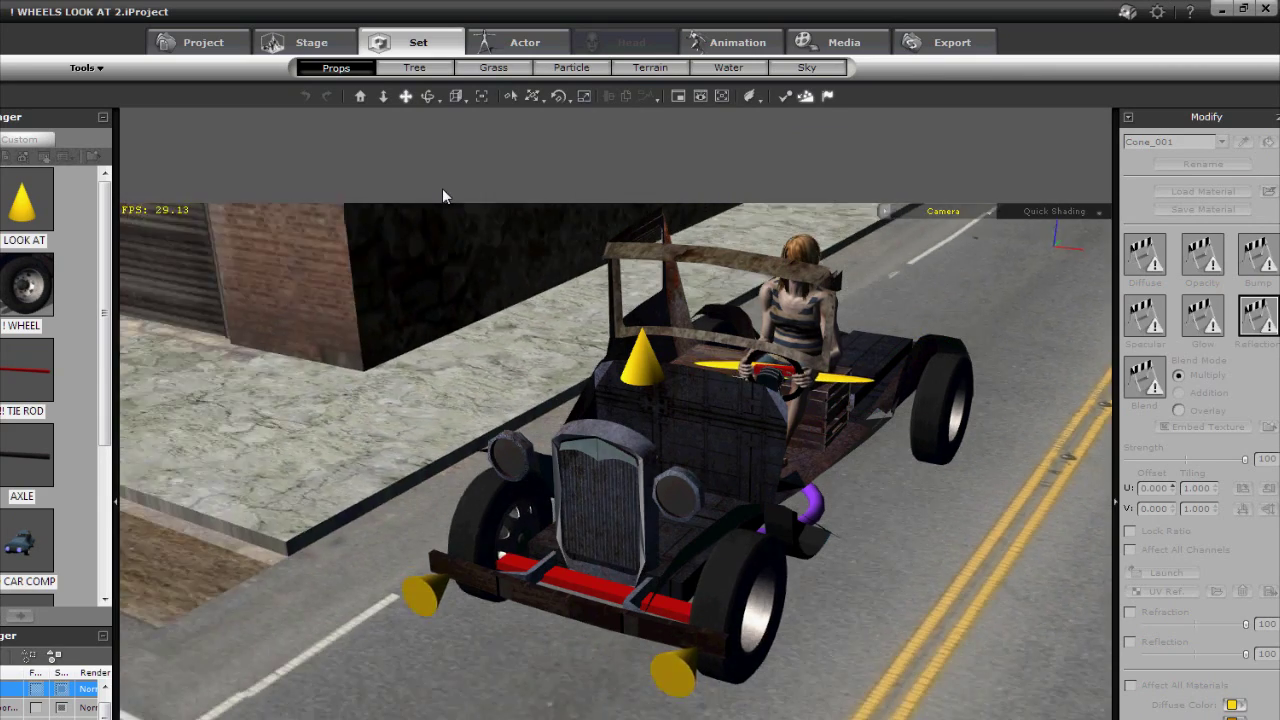